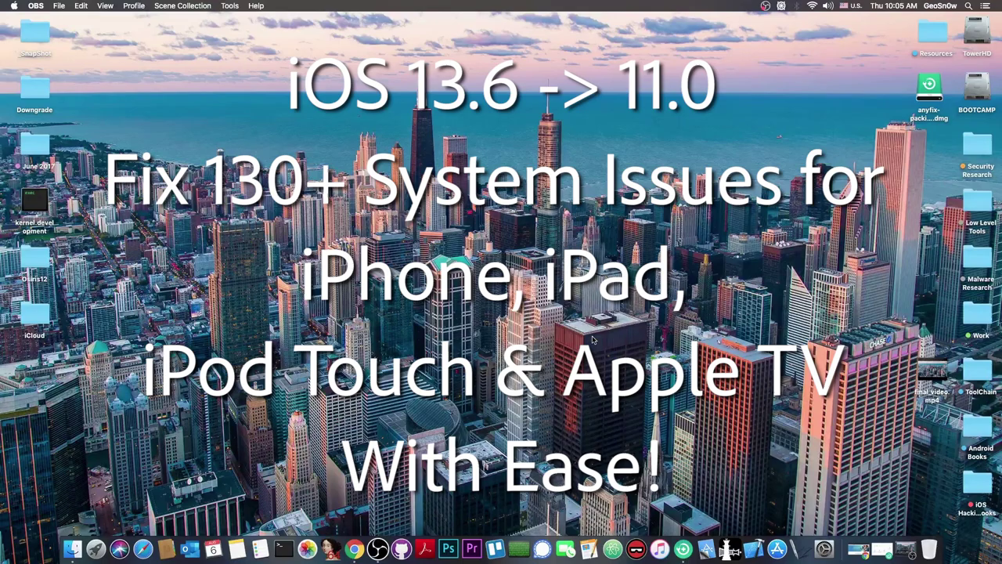
Step: Look over the AnyFix product page and how-to guide in the browser, then hide the browser
left_click(882, 550)
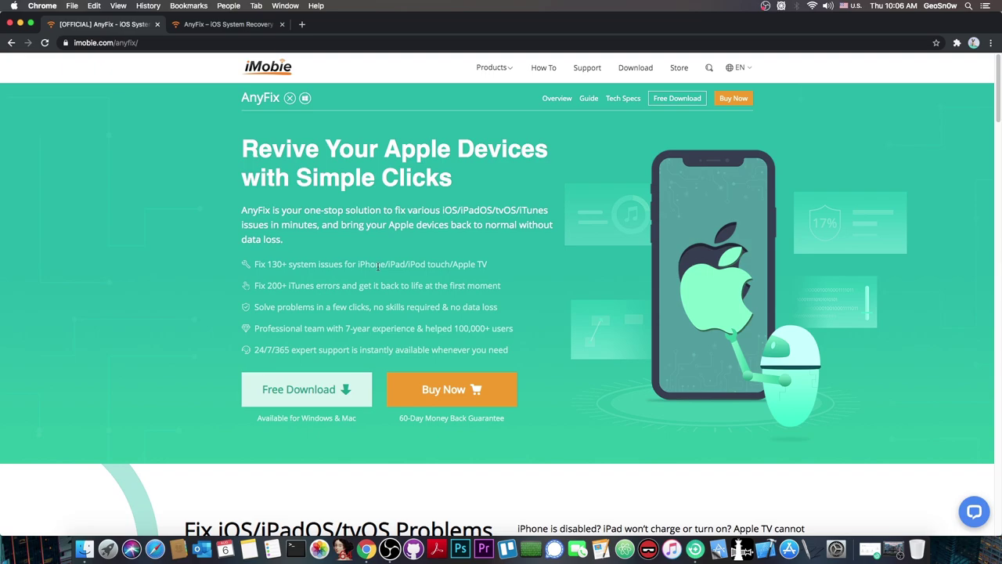
left_click(227, 24)
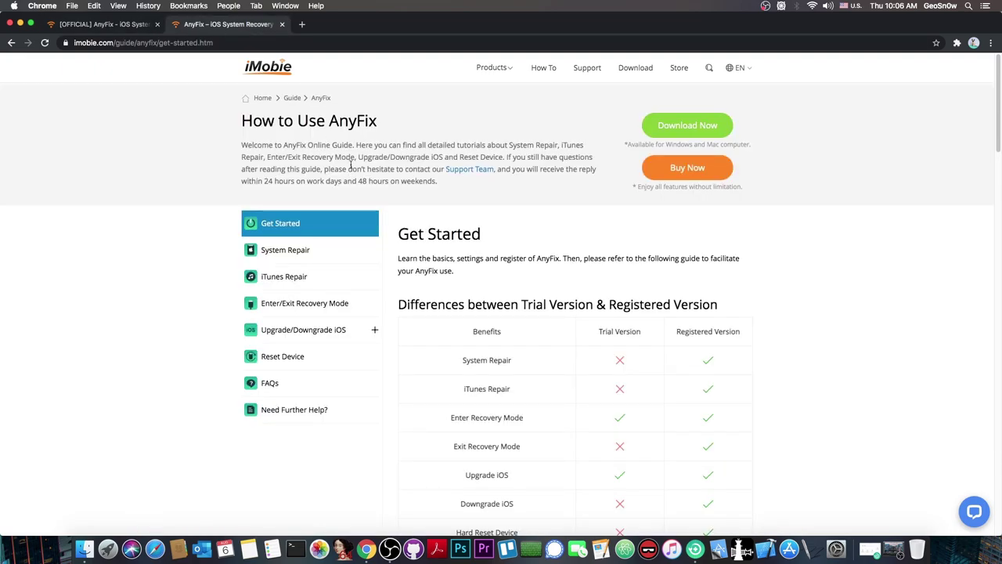
left_click(138, 30)
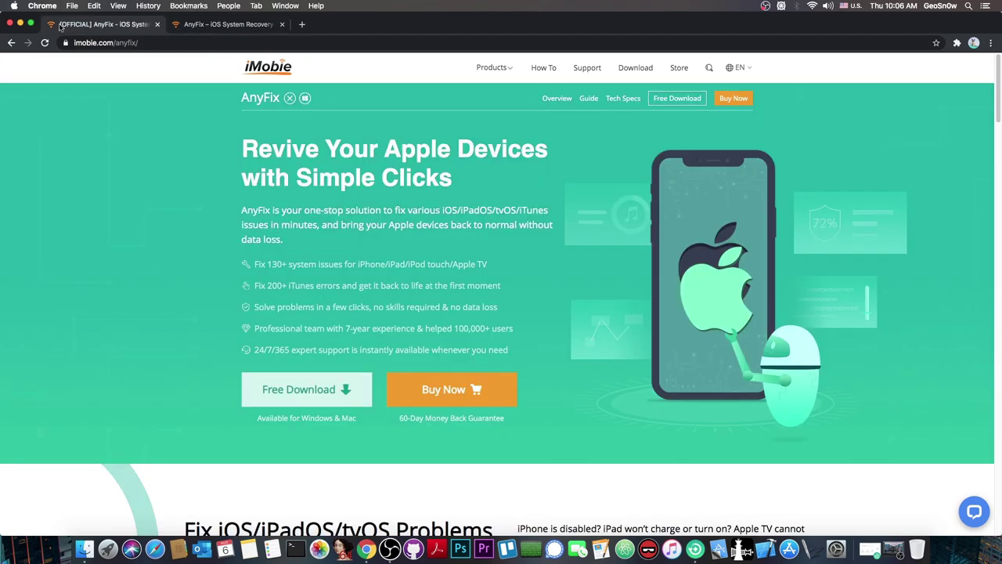
left_click(21, 23)
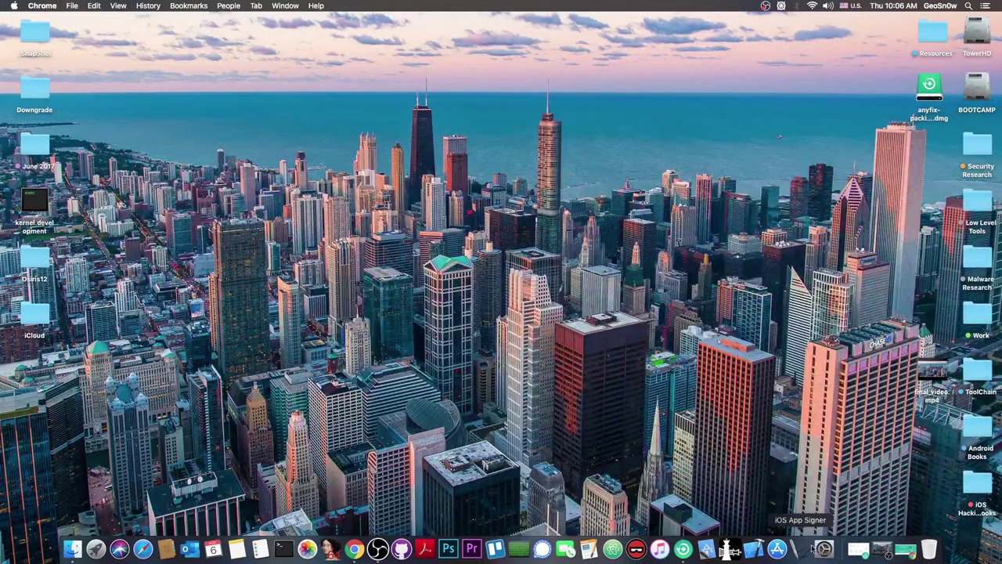
Step: Bring up AnyFix from the Dock and launch it from the disk image's installer, then close the installer and dmg windows
left_click(858, 548)
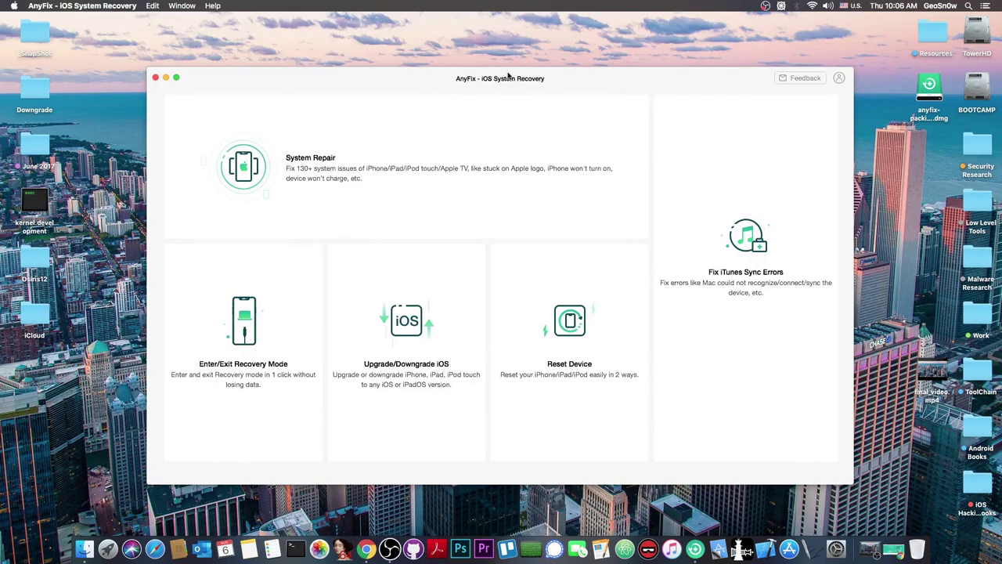
left_click(929, 85)
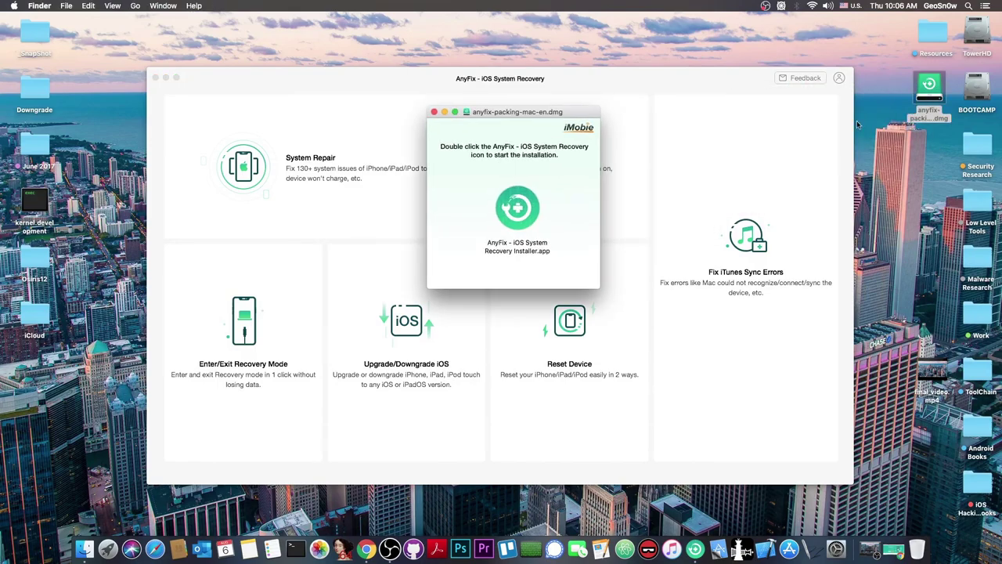
left_click(515, 205)
double_click(514, 205)
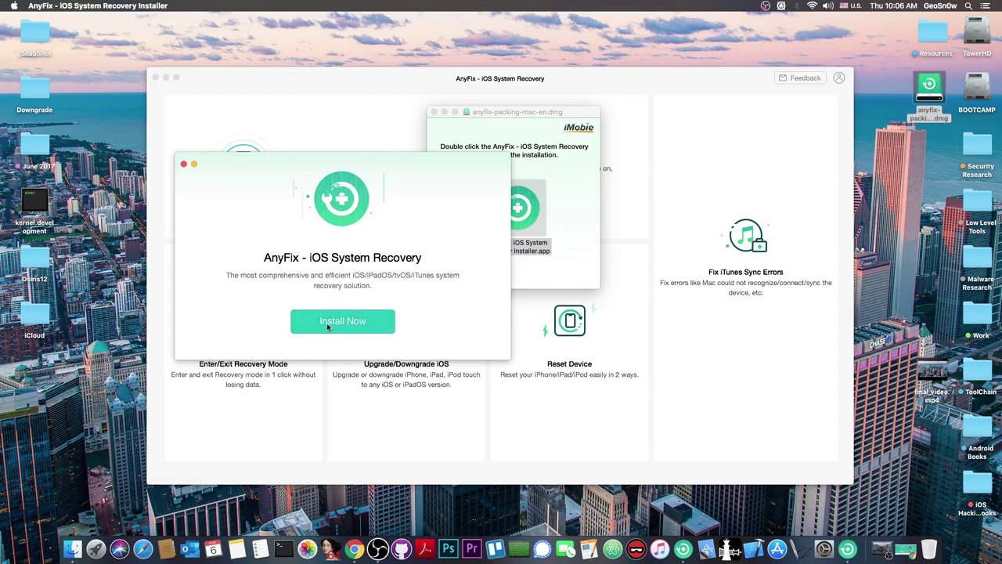
left_click(183, 165)
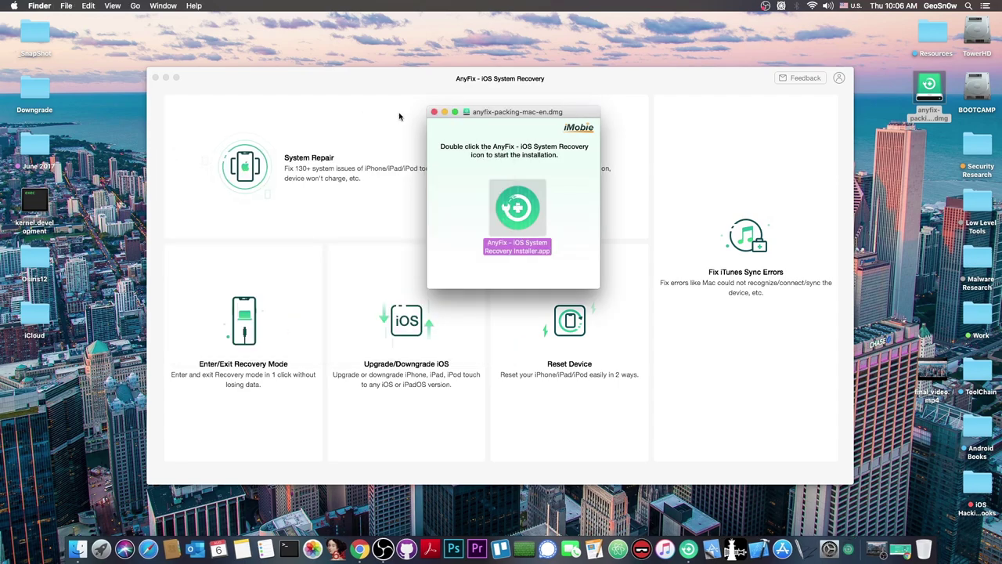
left_click(434, 112)
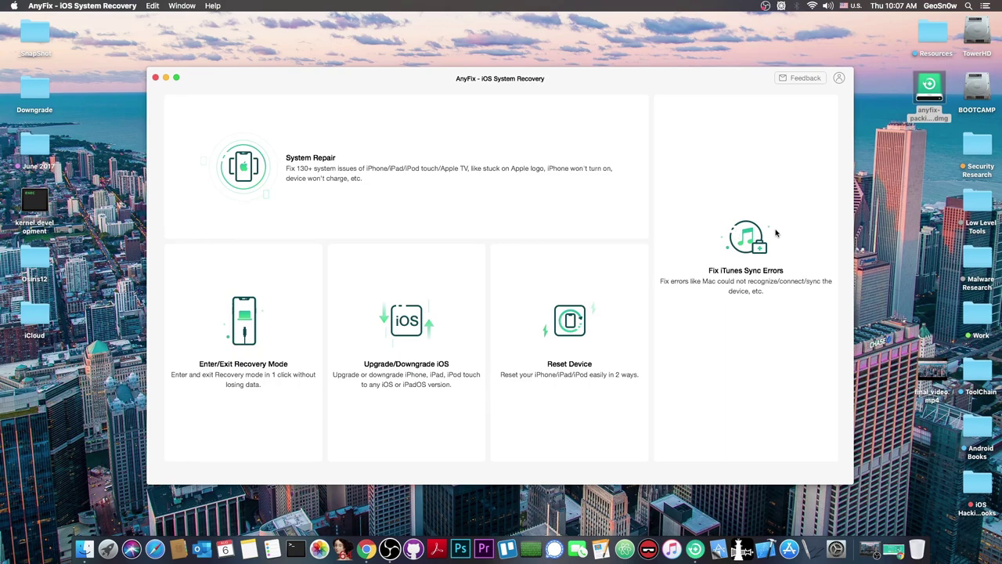
left_click(577, 364)
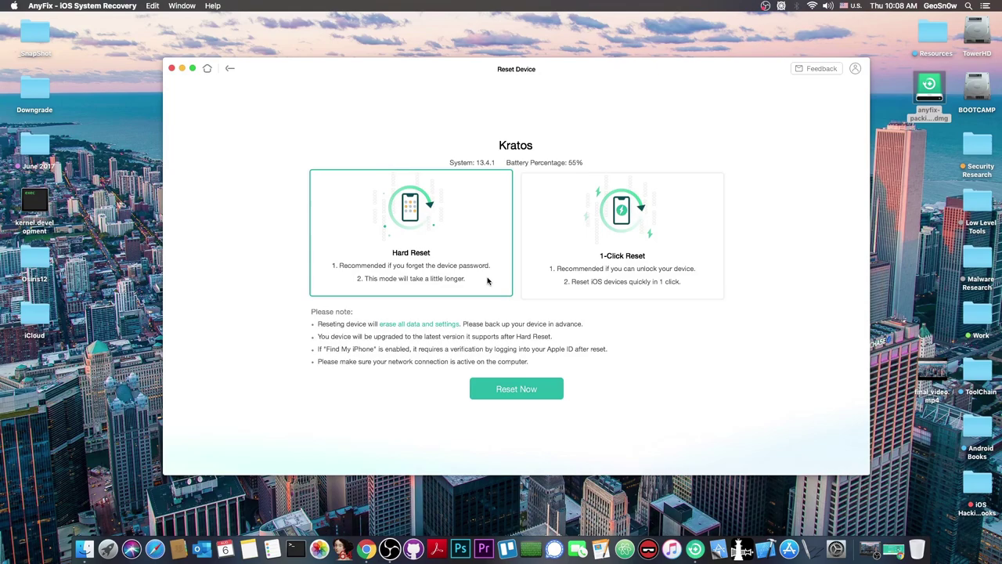
left_click(228, 69)
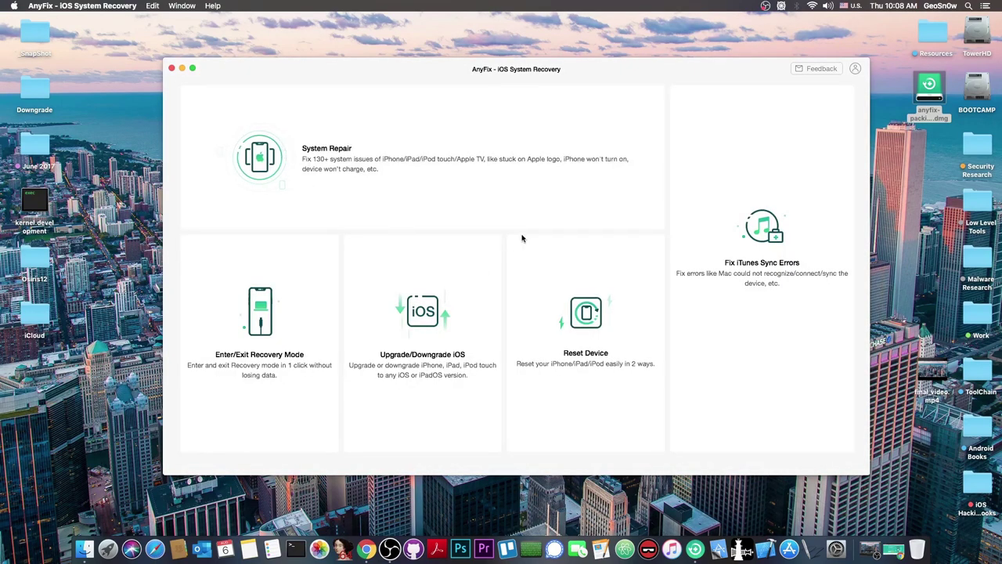
Step: Try the Downgrade iOS option on the iPhone 7 Plus, which reports iOS 13.4.1 cannot go lower
left_click(424, 336)
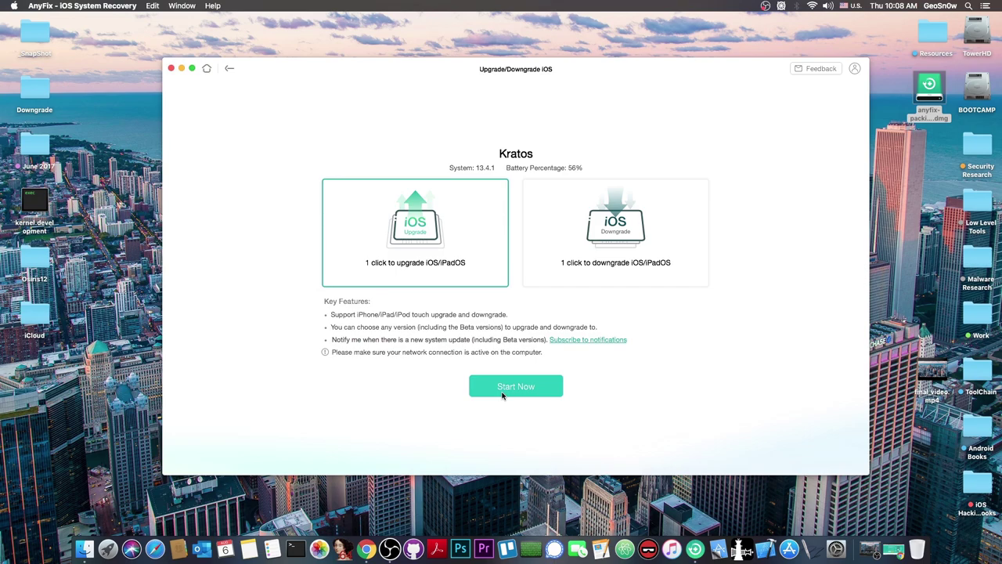
left_click(626, 235)
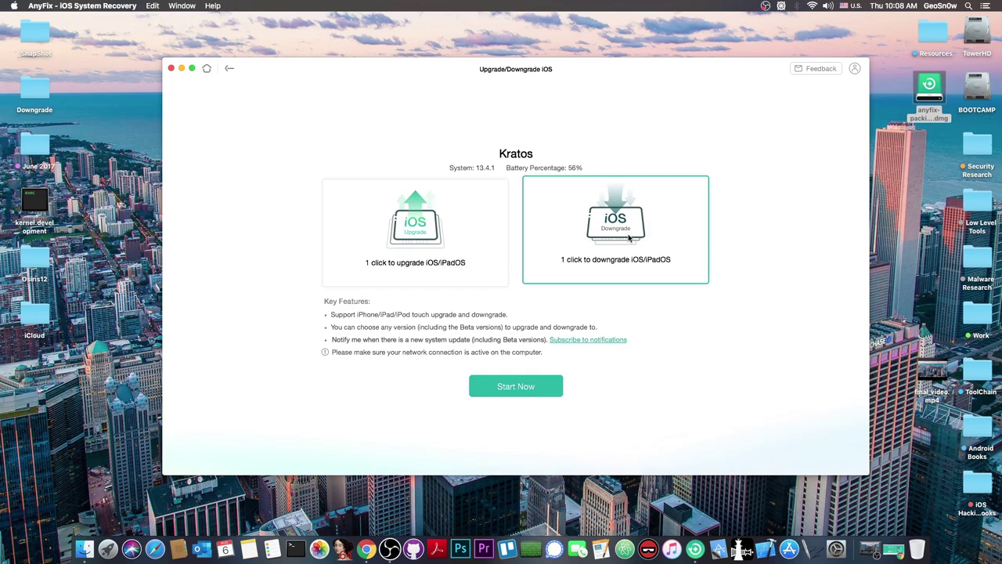
left_click(515, 389)
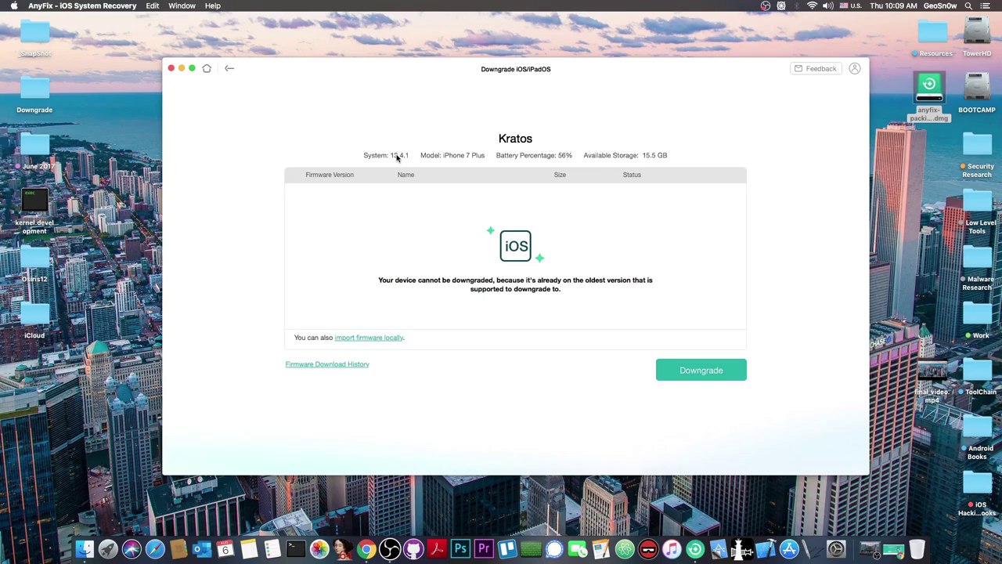
Step: Switch to the iOS upgrade path and cancel out of importing firmware from the computer
left_click(227, 68)
left_click(491, 386)
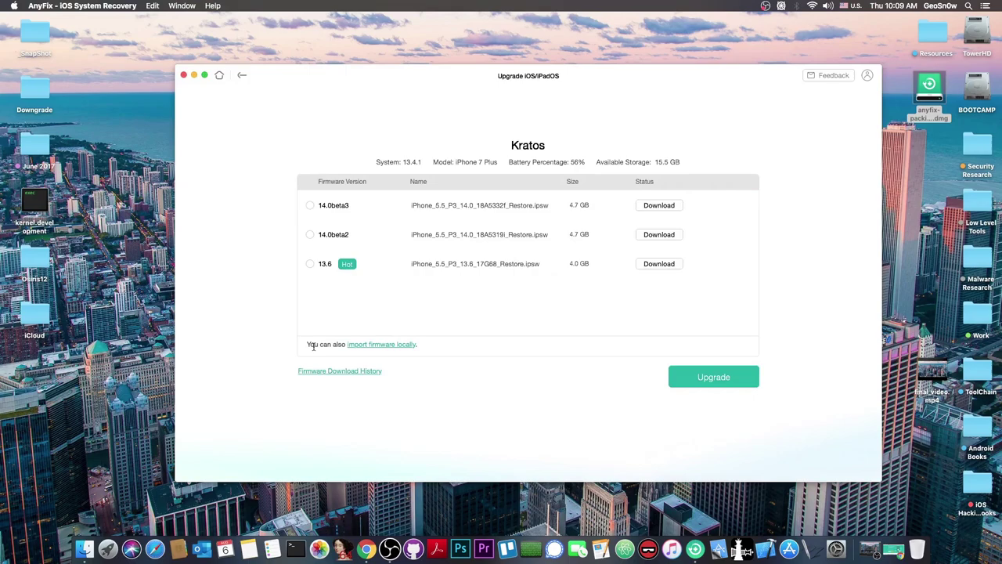
left_click(366, 344)
left_click(365, 344)
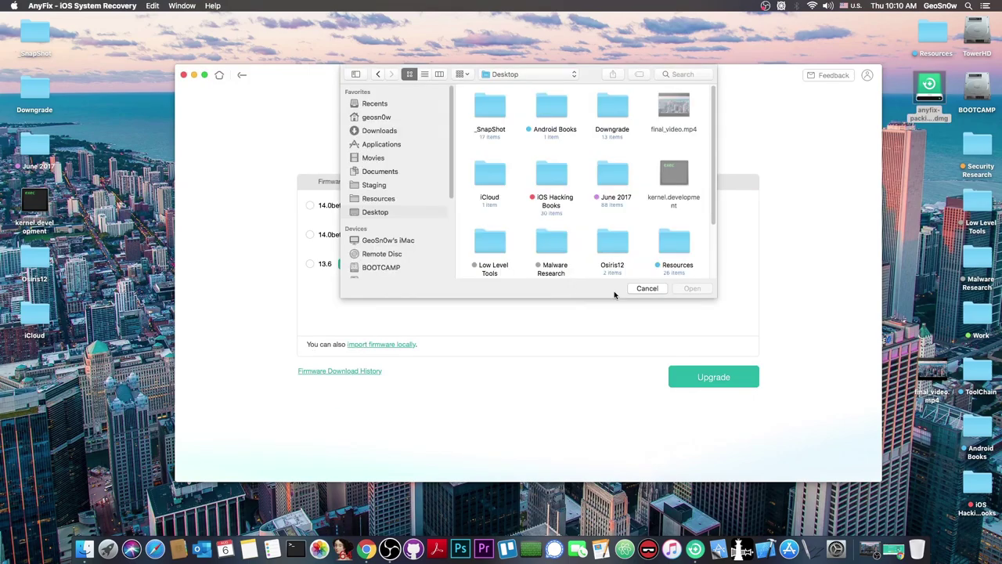
left_click(646, 286)
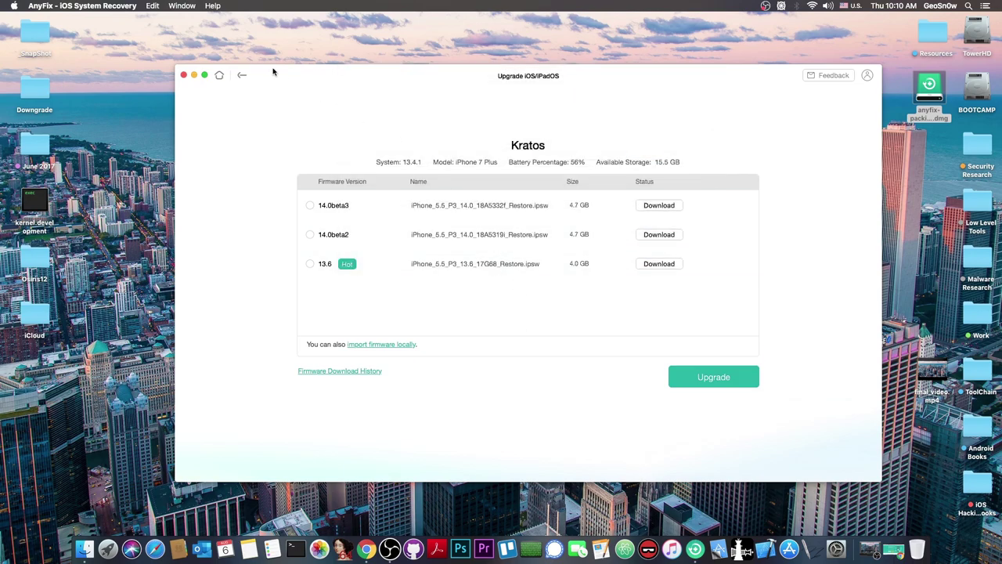
Step: Select iOS 13.6 firmware for the upgrade, start its download, then cancel it
left_click(322, 266)
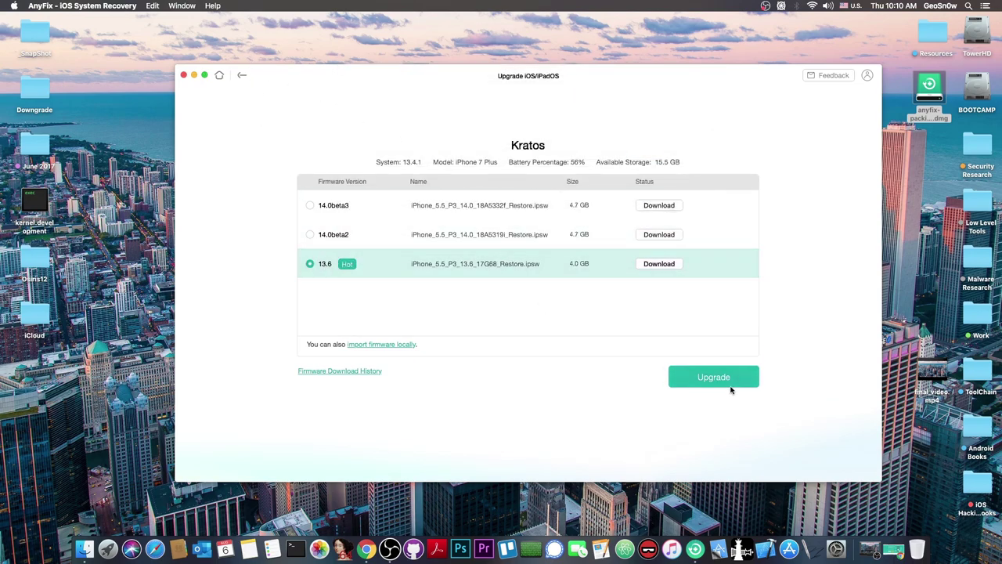
left_click(708, 377)
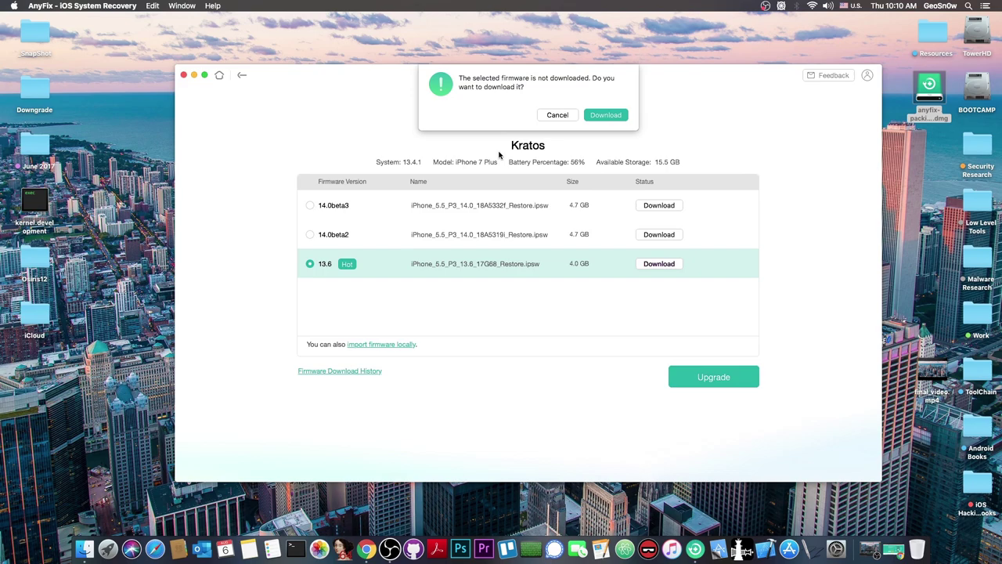
left_click(615, 113)
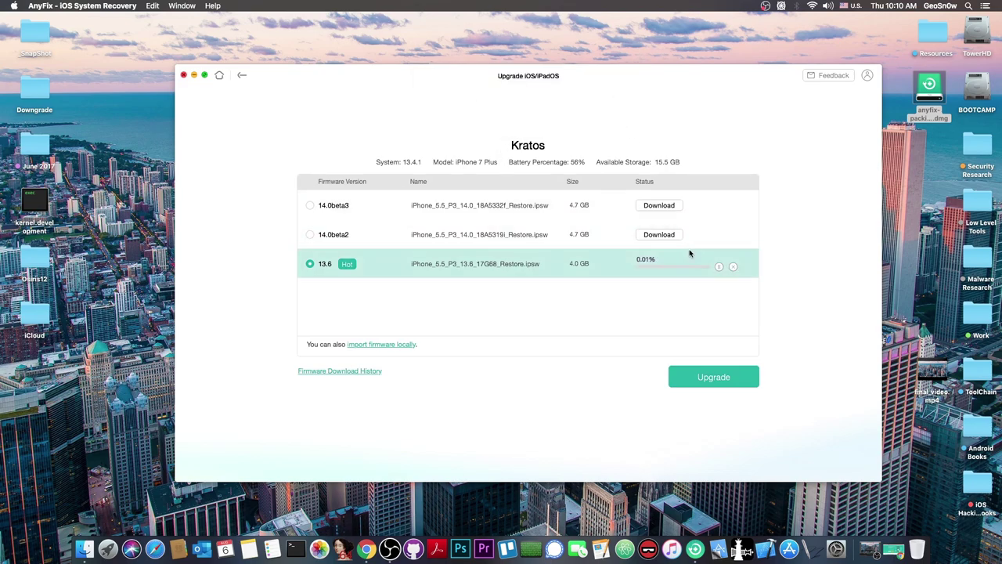
left_click(732, 269)
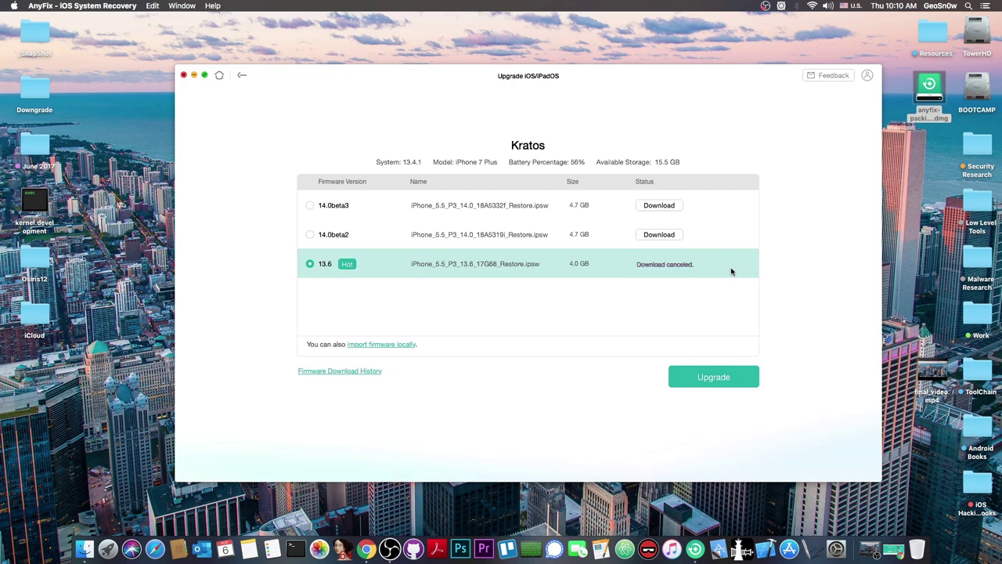
Step: Put the iPhone Kratos into Recovery Mode and then take it back out
left_click(241, 75)
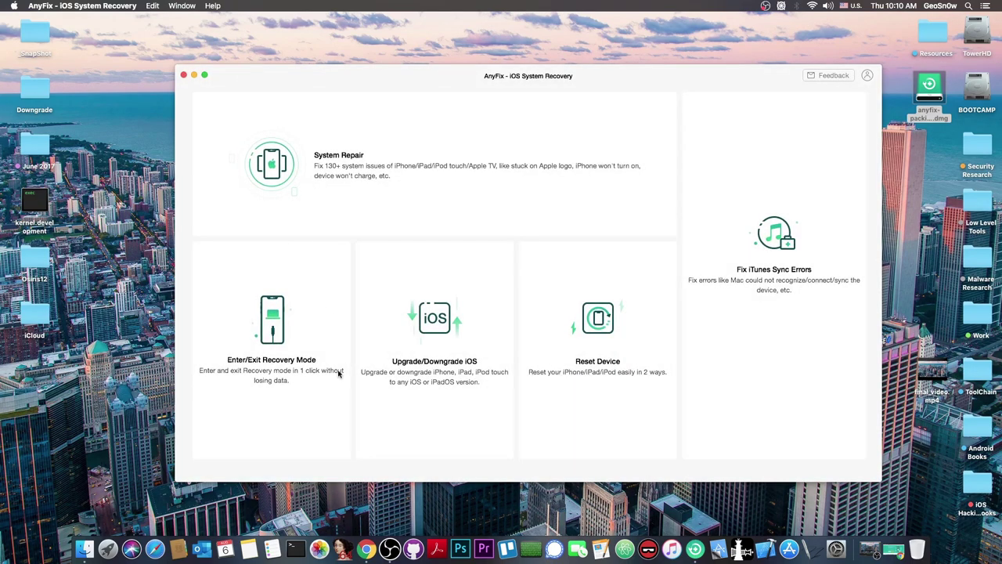
left_click(292, 328)
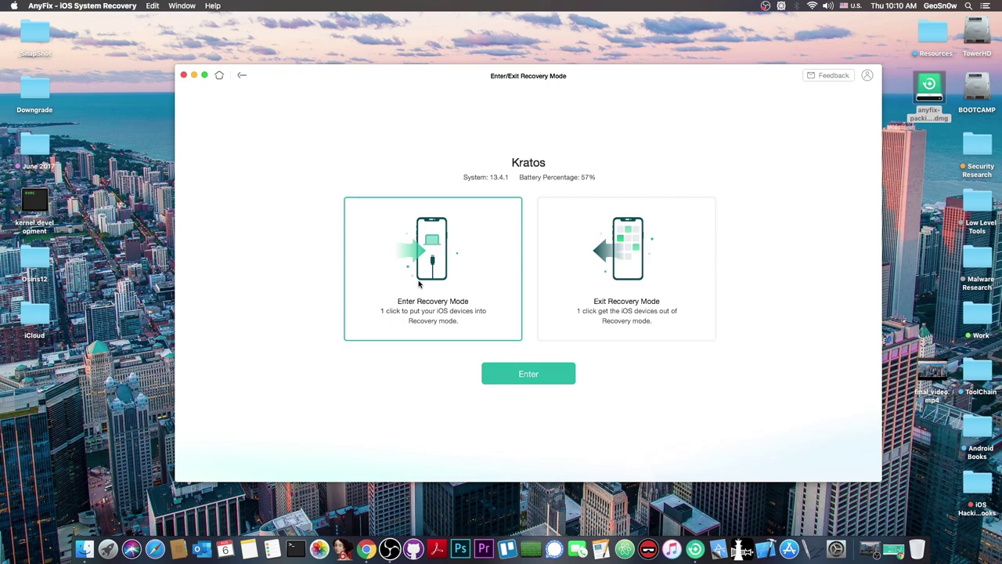
left_click(510, 383)
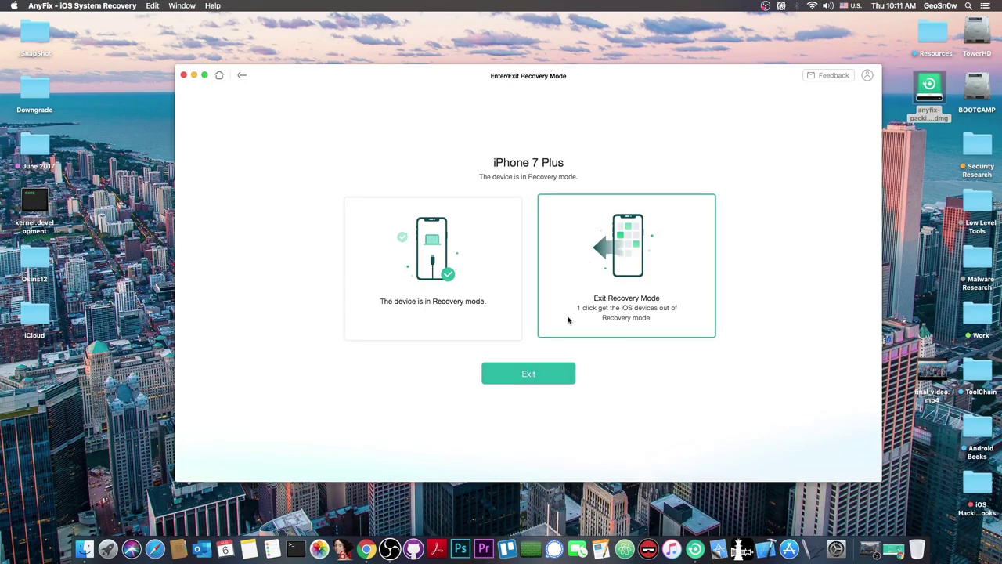
left_click(529, 374)
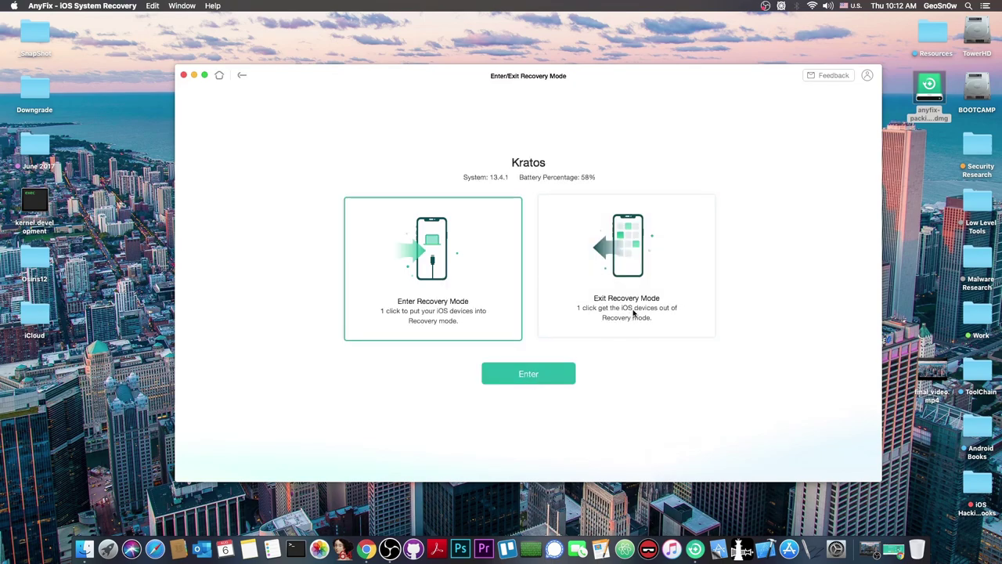
Step: Run Fix iTunes Sync Errors on the iPhone, dismiss the iTunes warning, and confirm Repair Completed
left_click(241, 76)
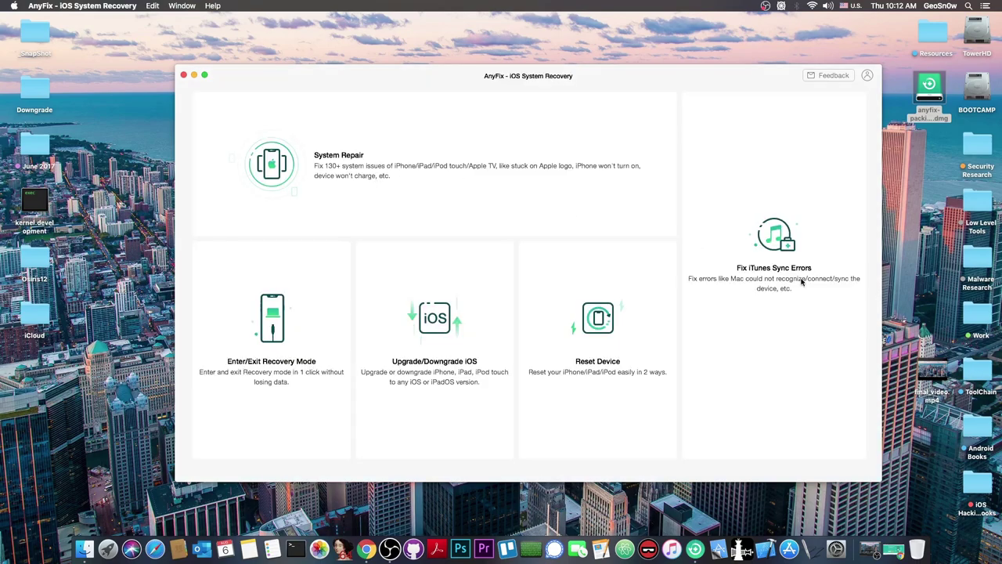
left_click(789, 248)
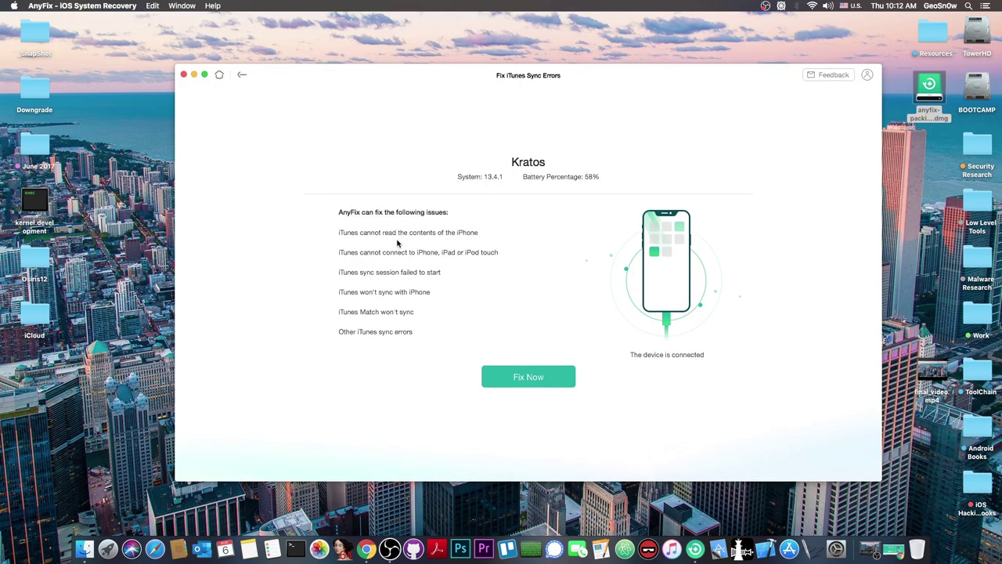
left_click(537, 379)
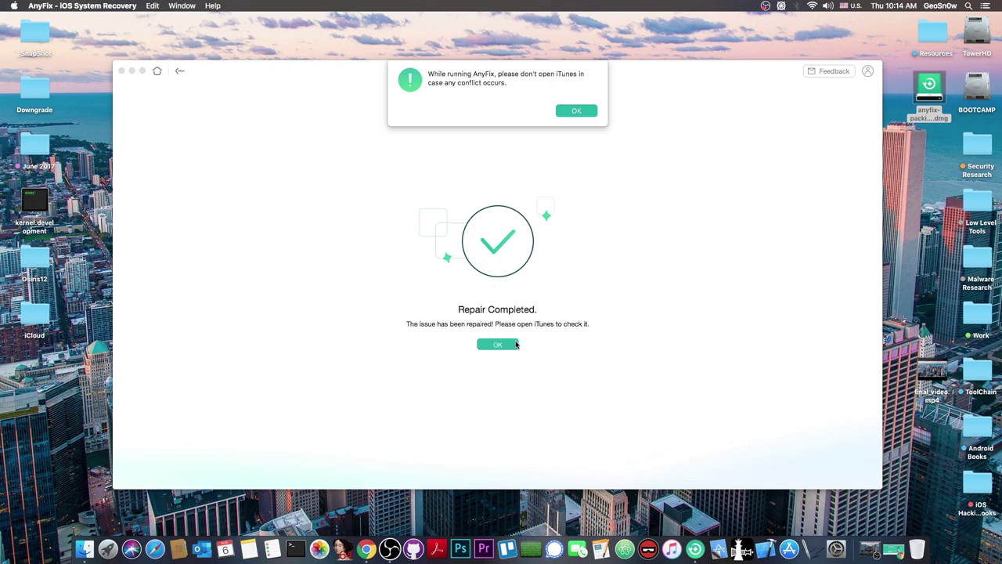
left_click(559, 113)
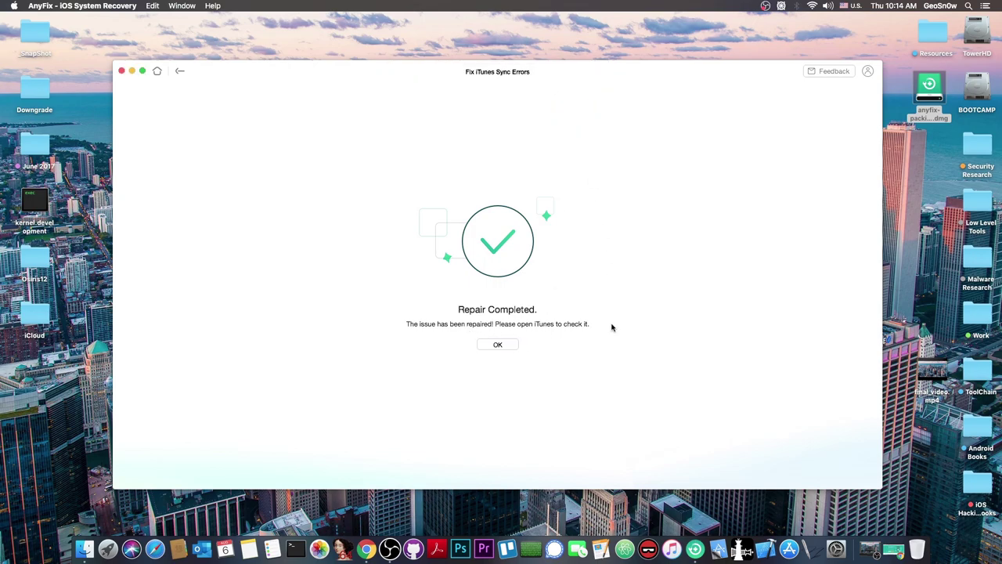
left_click(498, 345)
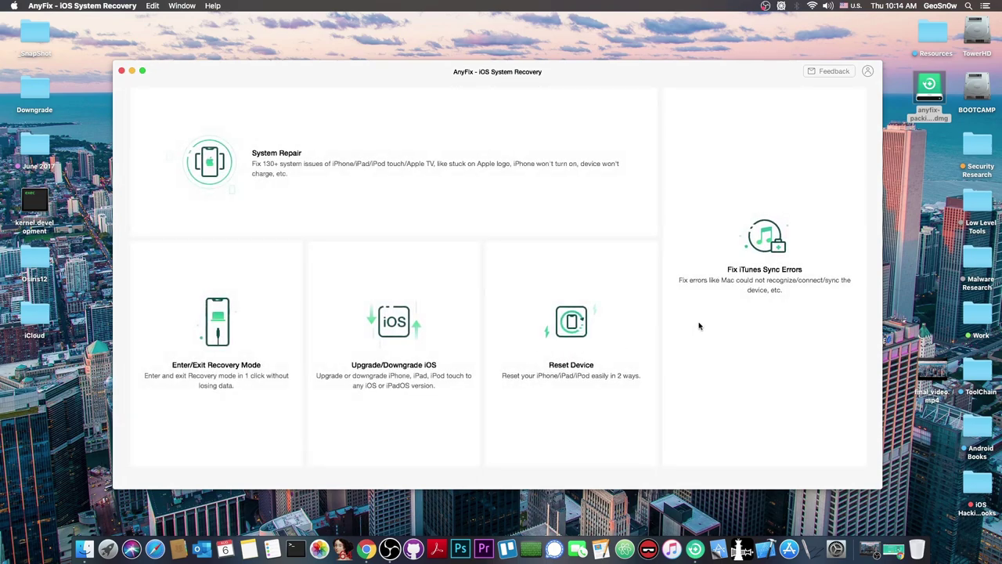
Step: Close AnyFix and confirm in iTunes that the iPhone 7 Plus summary appears, skipping the update
left_click(121, 70)
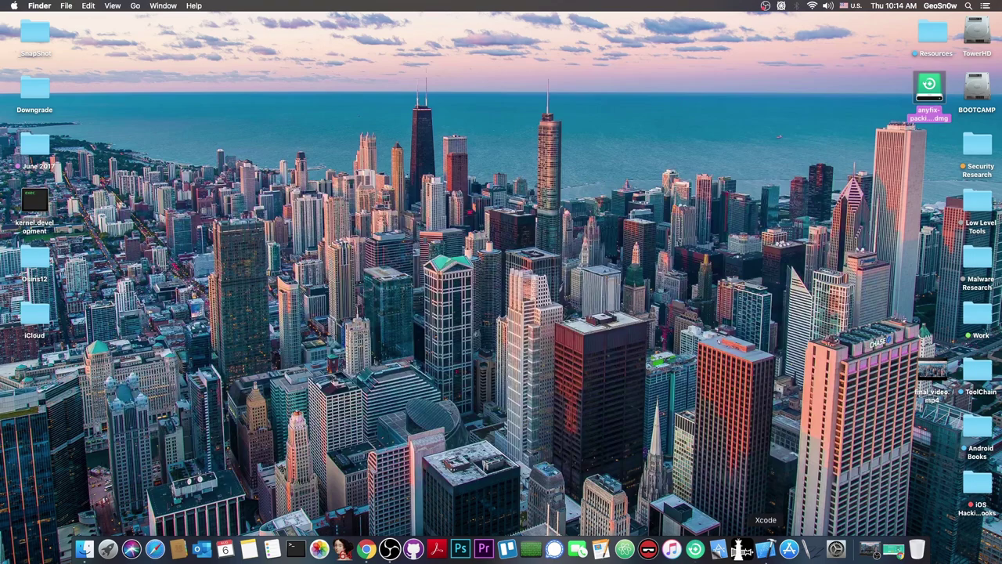
left_click(671, 547)
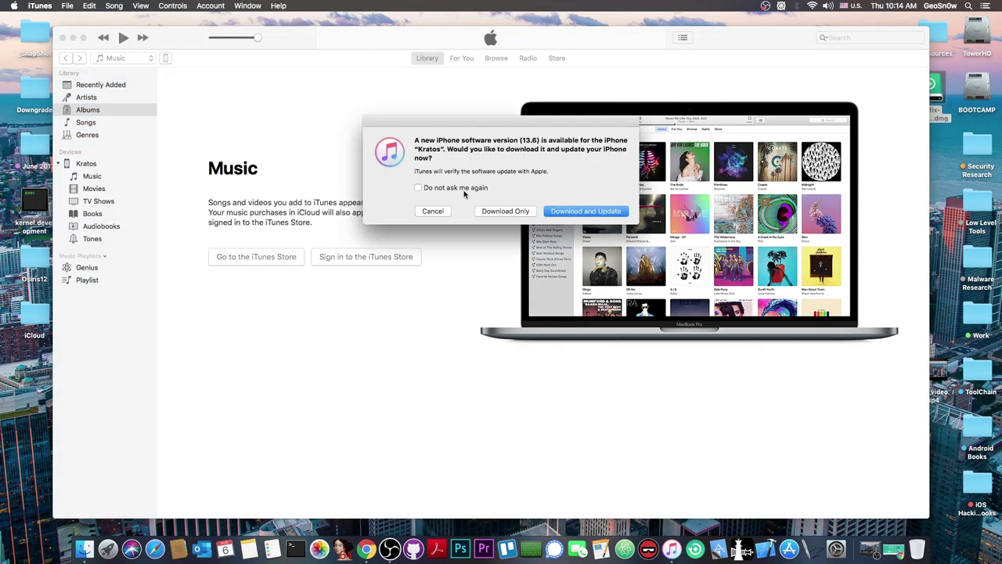
left_click(432, 211)
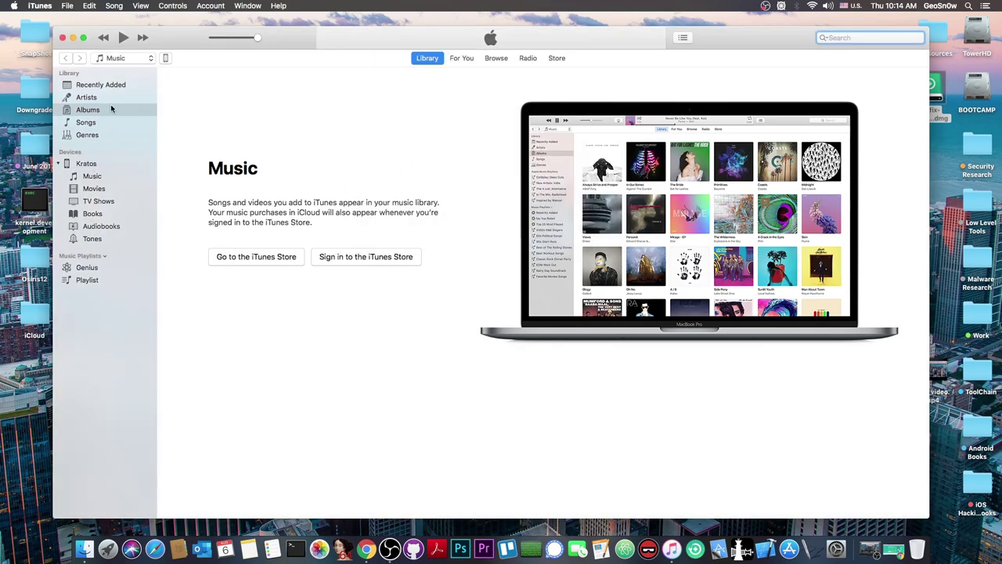
left_click(165, 58)
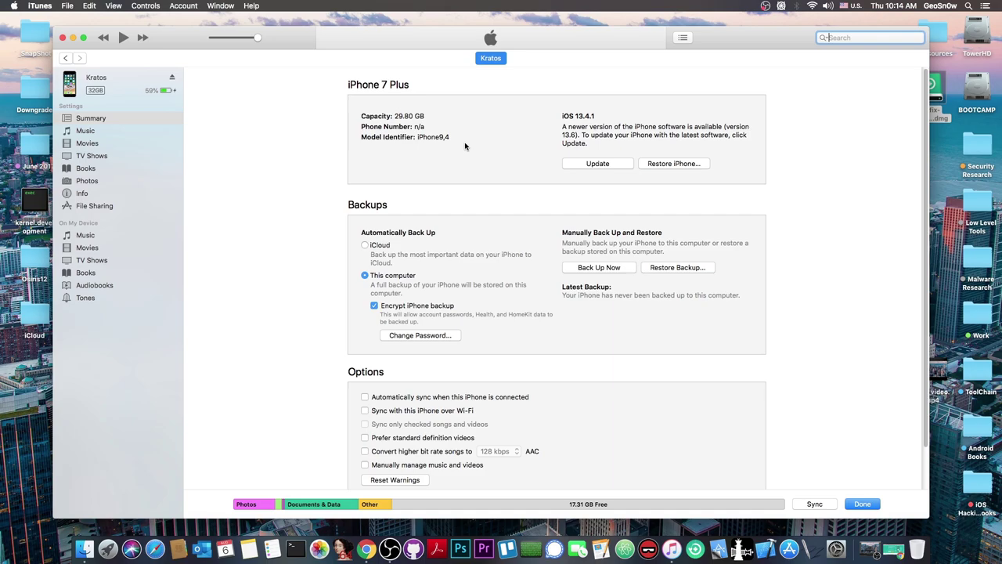
left_click(64, 37)
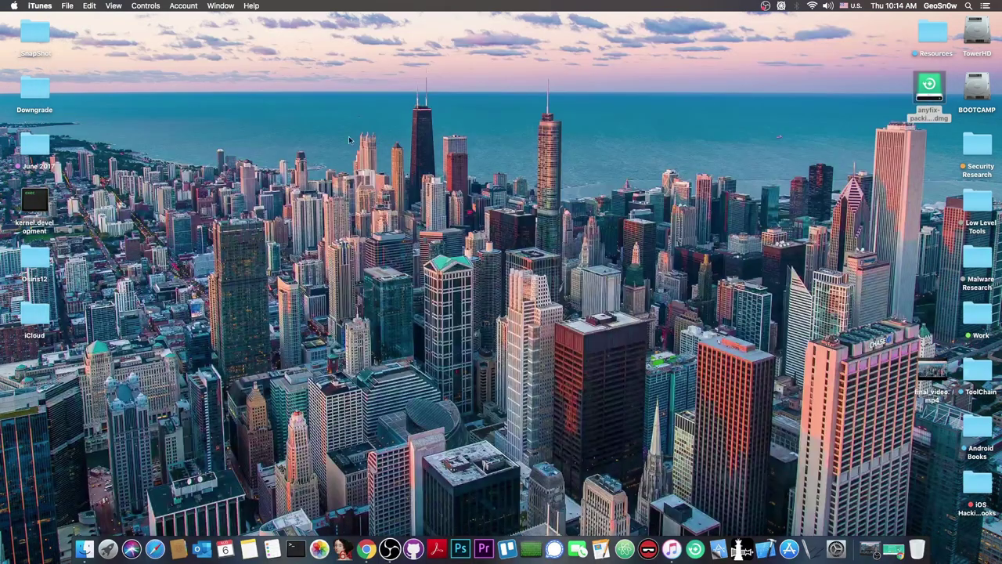
Step: Reopen AnyFix and enlarge its window
left_click(695, 548)
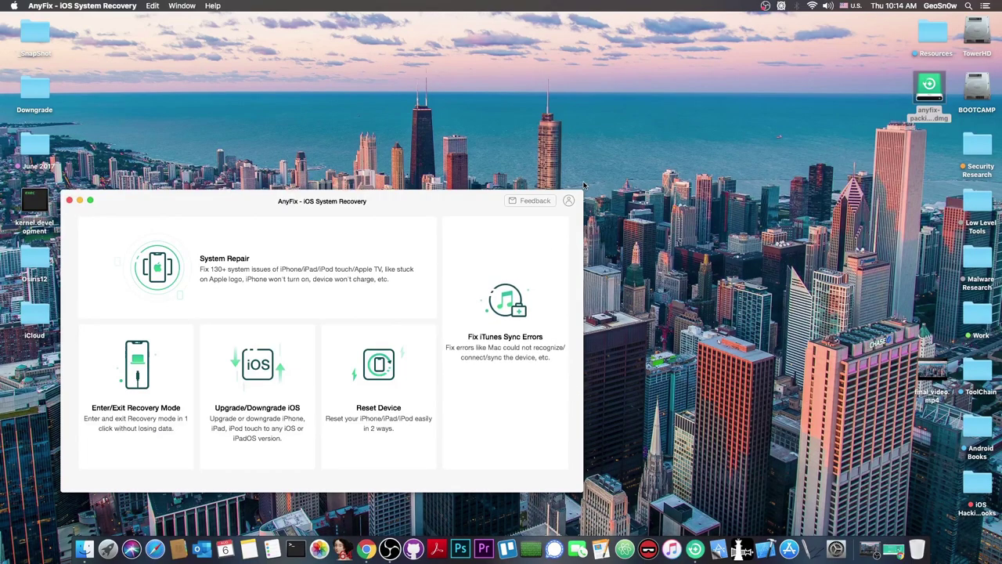
left_click_drag(584, 192, 876, 55)
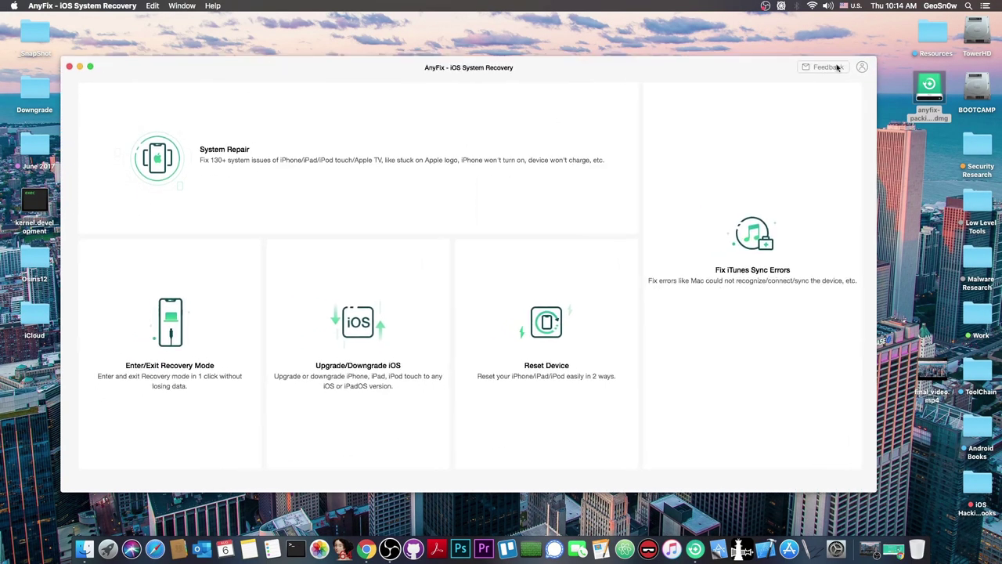
left_click_drag(756, 67, 781, 72)
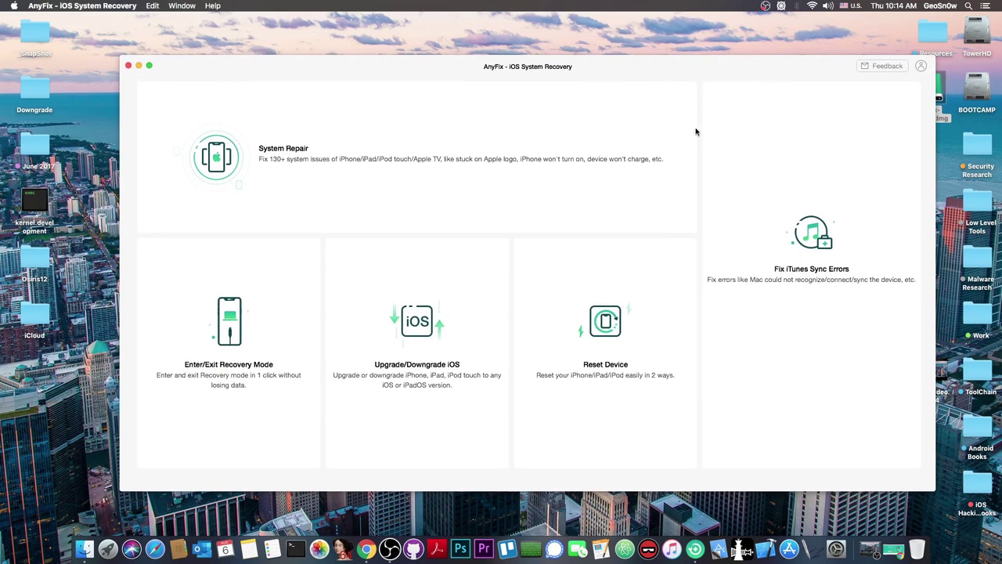
Step: In System Repair, browse the Apple TV, iPod touch and iPad problem lists before returning to iPhone Problems
left_click(284, 183)
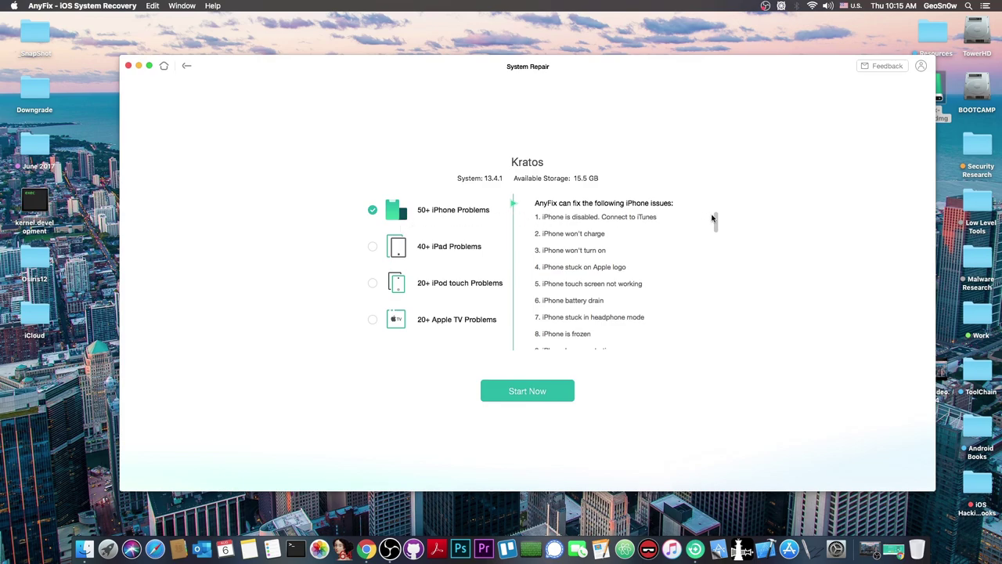
scroll(715, 220, "down", 1)
mouse_move(715, 220)
left_mouse_down()
mouse_move(711, 350)
mouse_move(716, 218)
left_mouse_up()
left_click(373, 319)
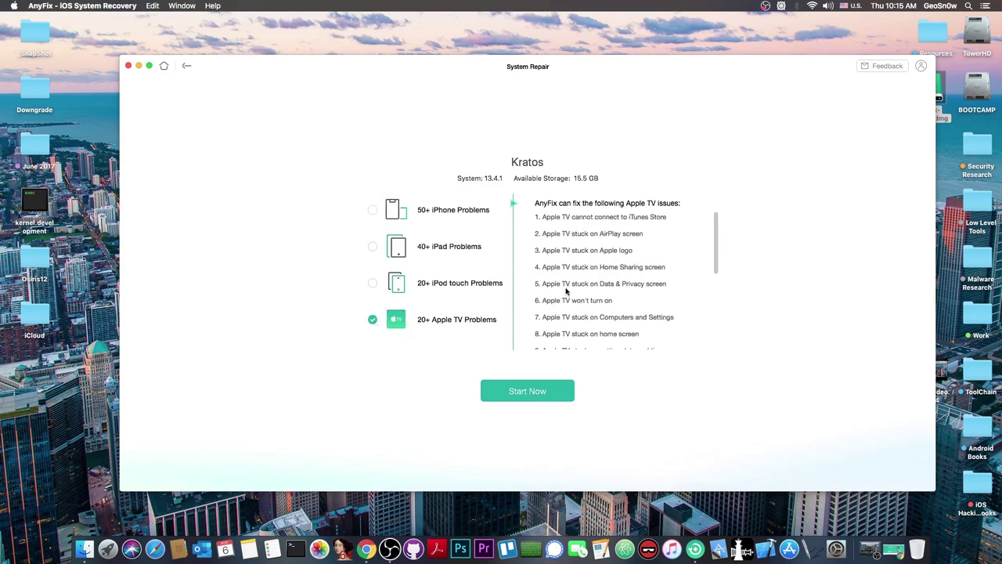
left_click(373, 283)
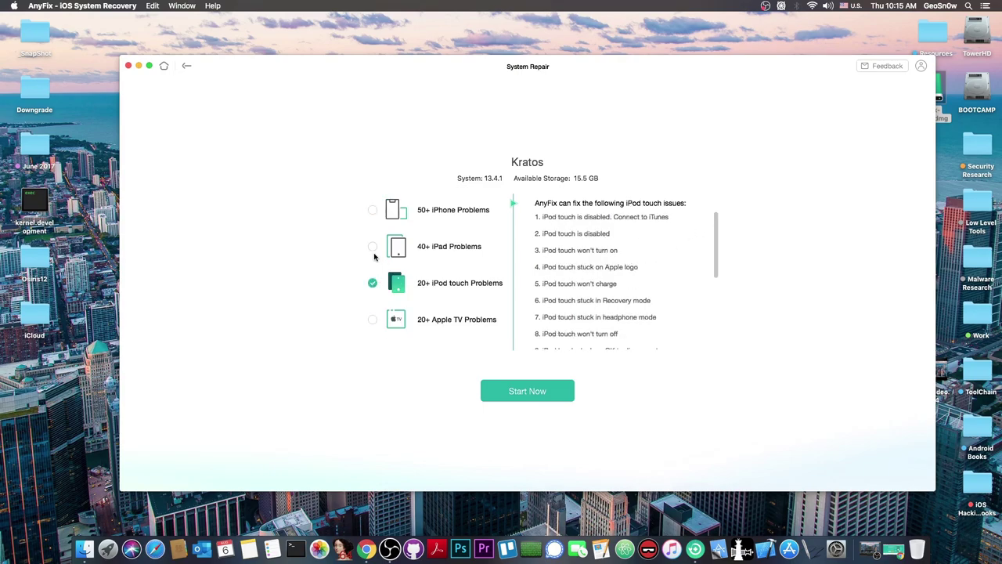
left_click(373, 248)
left_click(373, 210)
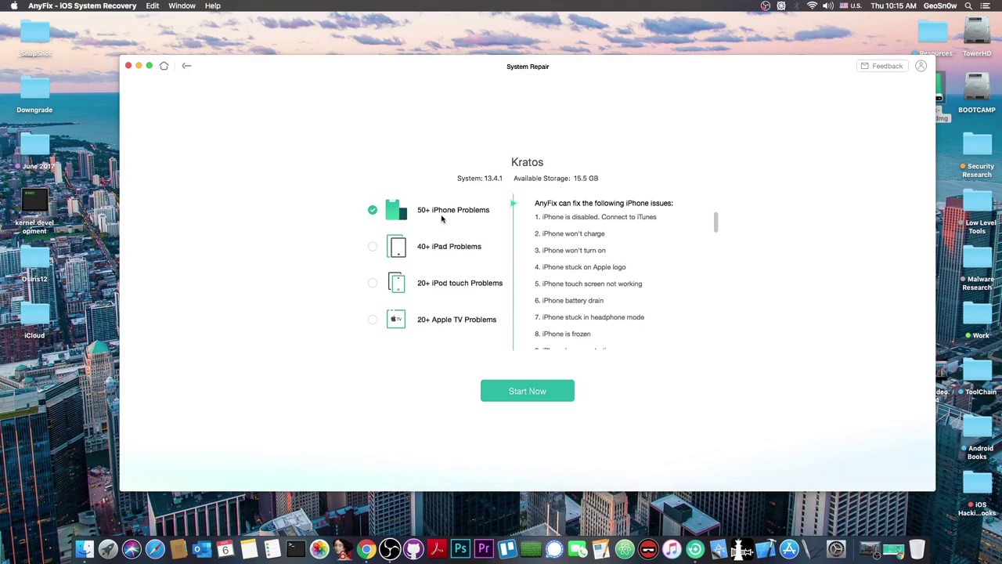
Step: Preview Standard Repair's firmware download for Kratos, then go back and pick Advanced Repair
left_click(543, 397)
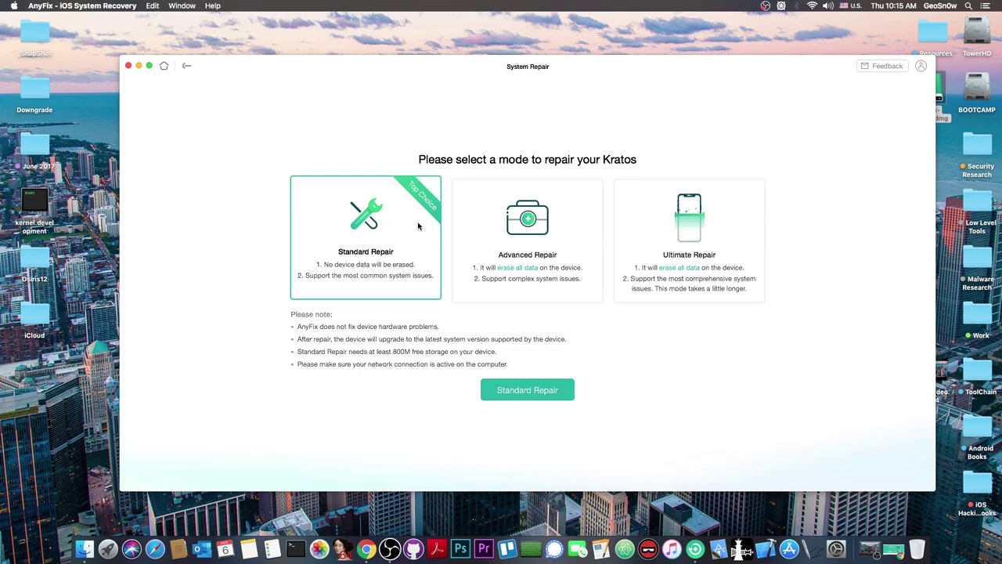
left_click(522, 396)
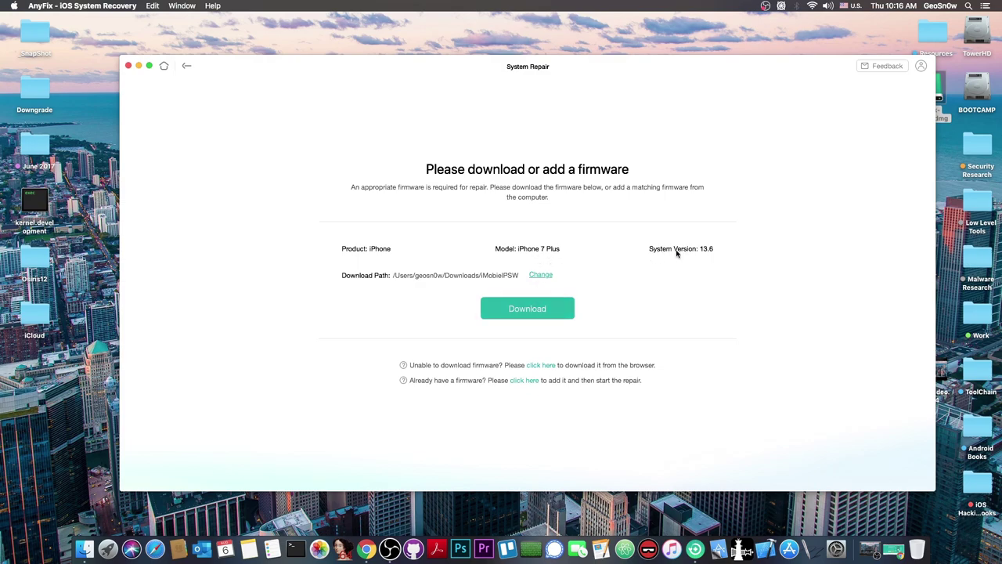
left_click(186, 66)
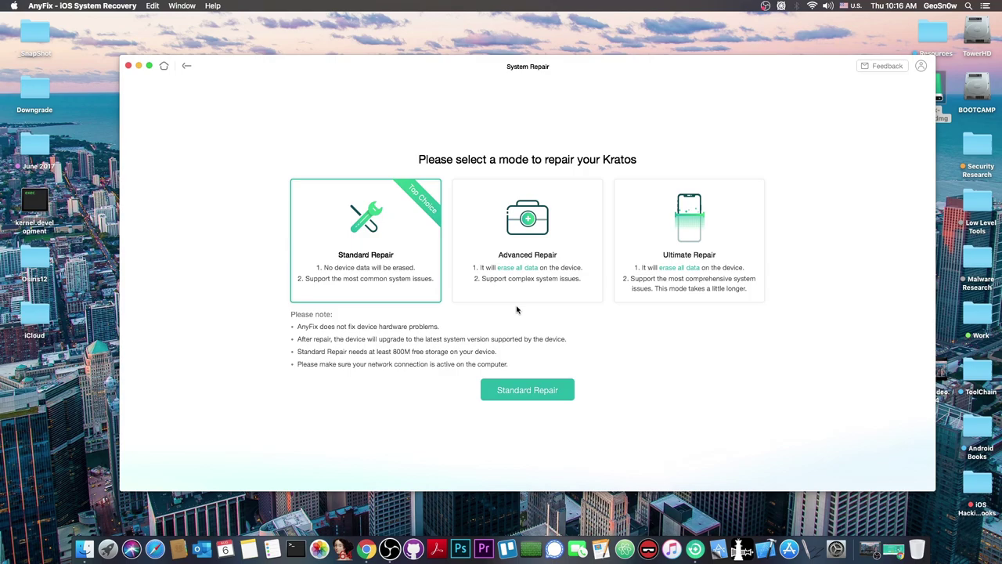
left_click(508, 289)
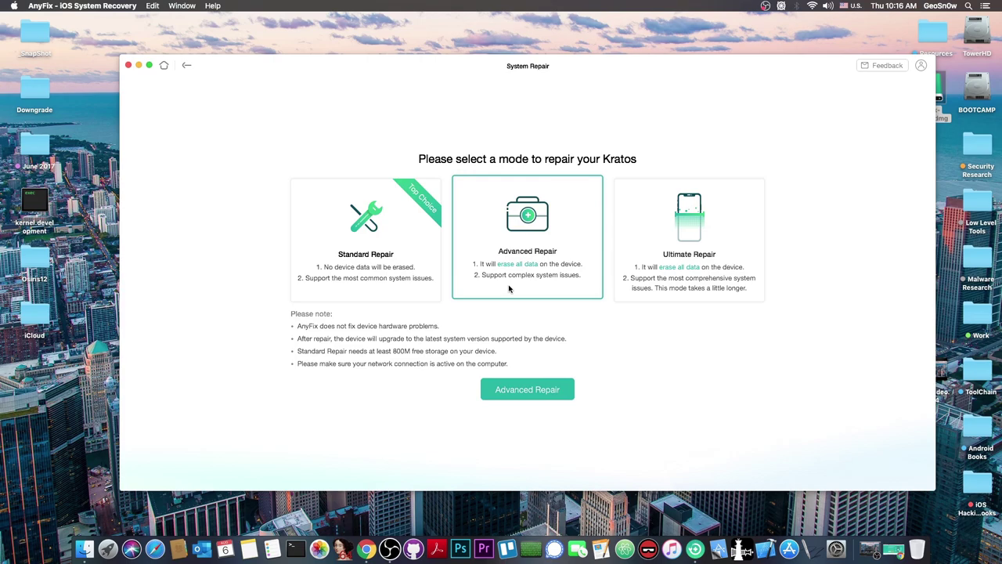
Step: Preview Advanced Repair's firmware page, then go back and select Ultimate Repair instead
double_click(533, 218)
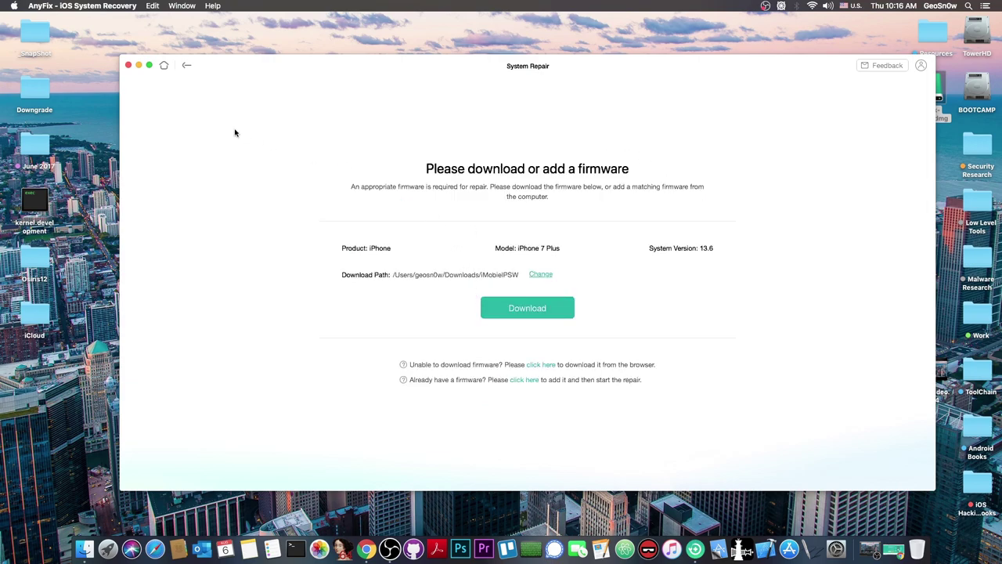
left_click(186, 65)
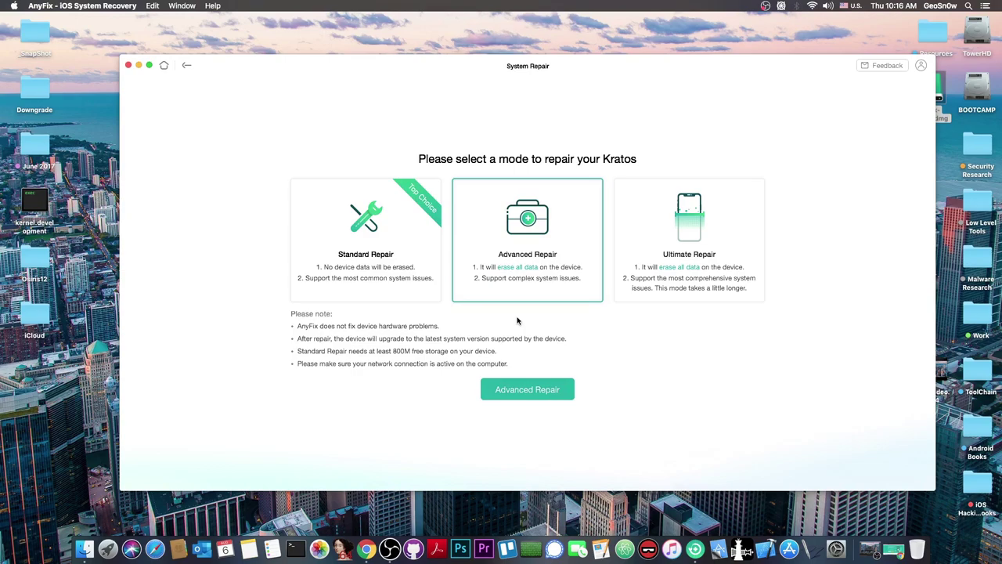
left_click(649, 288)
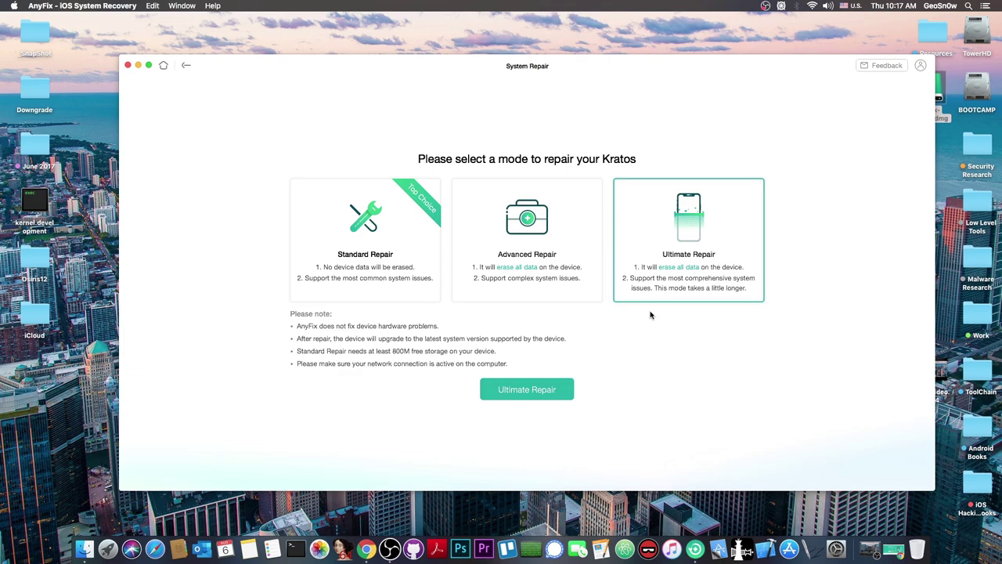
Step: Proceed with Ultimate Repair and view DFU-mode steps for iPhone 7/7 Plus and iPhone 6s and earlier
left_click(493, 389)
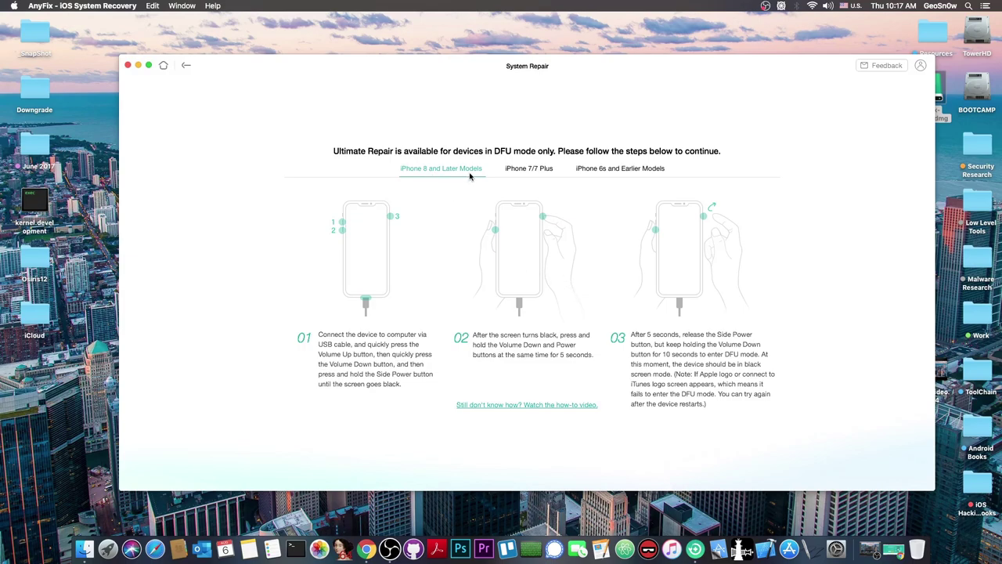
left_click(507, 170)
left_click(609, 171)
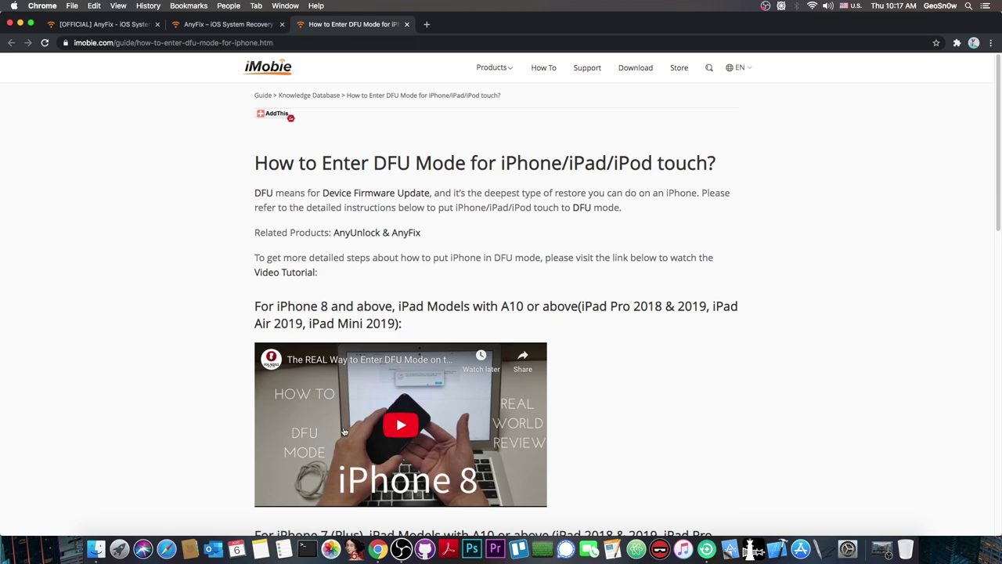
Step: Minimize the browser's DFU guide and return through the repair-mode choice to AnyFix's home screen
scroll(343, 432, "down", 1)
key("super+m")
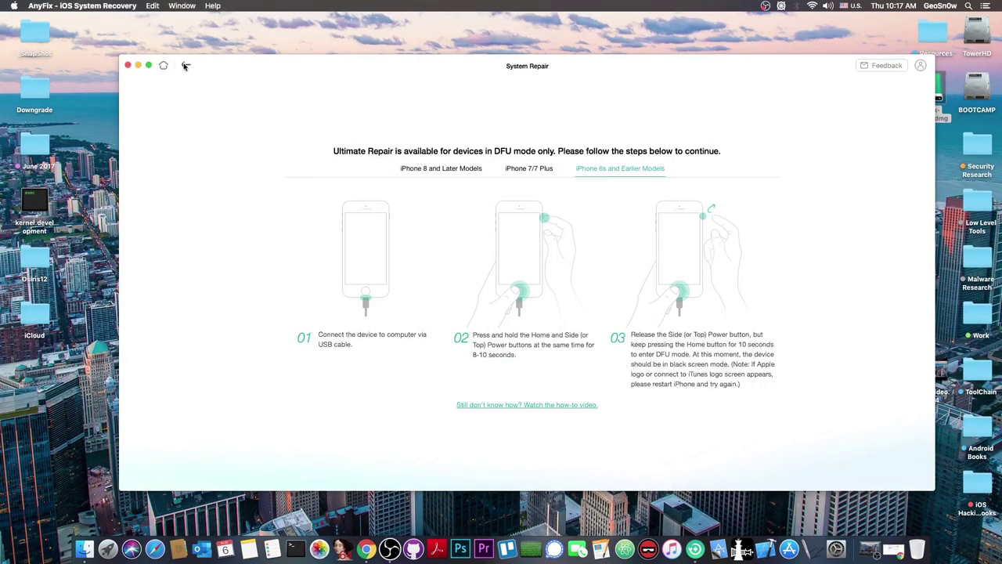
left_click(185, 66)
left_click(164, 65)
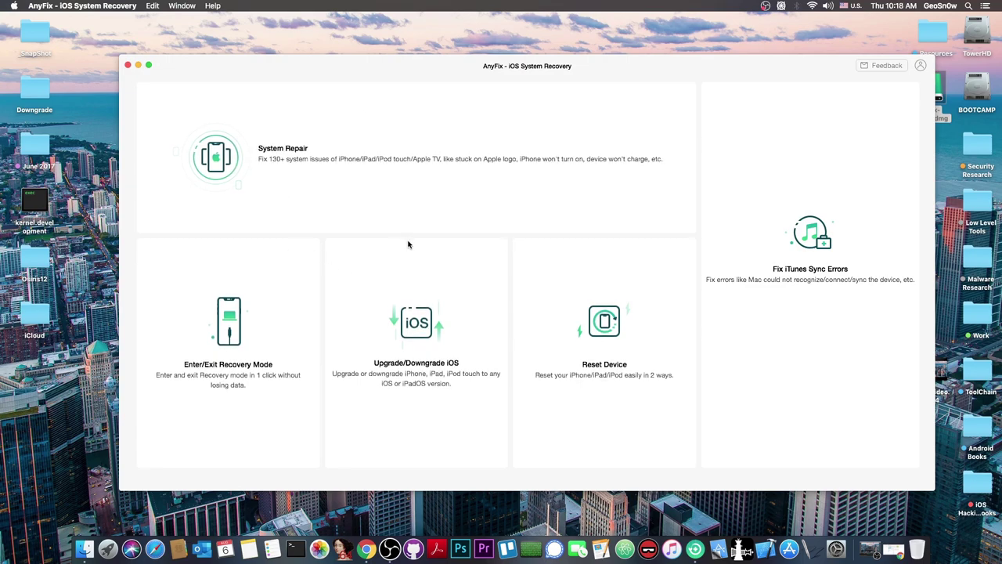
Step: Preview the Reset Device options (Hard Reset, 1-Click Reset), then return to AnyFix's main menu
left_click(604, 325)
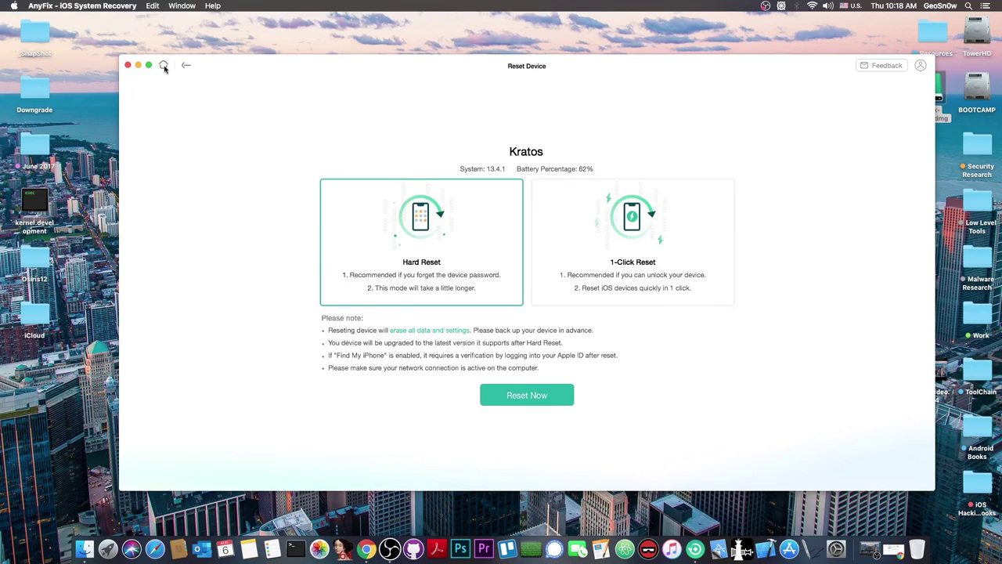
left_click(162, 66)
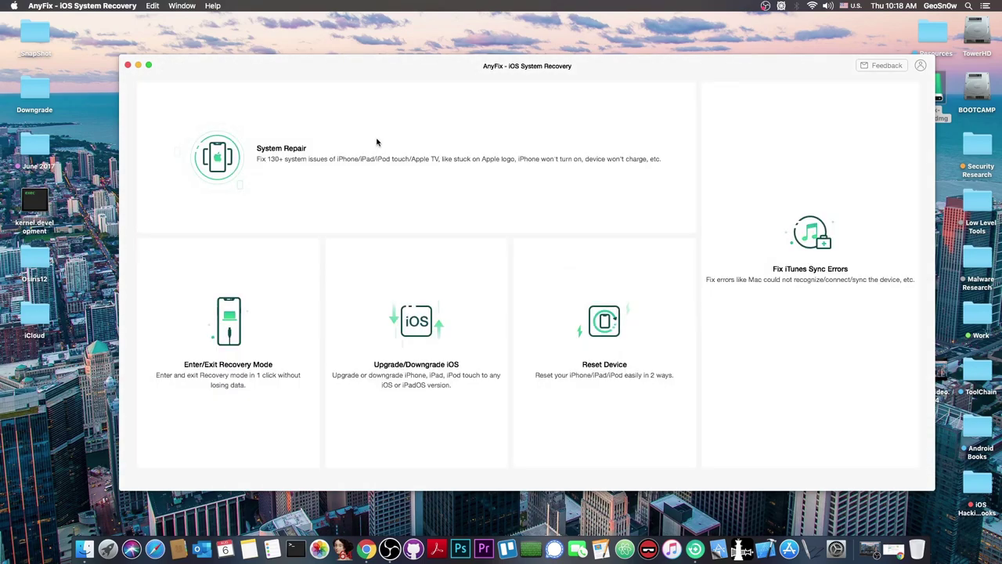
left_click(869, 548)
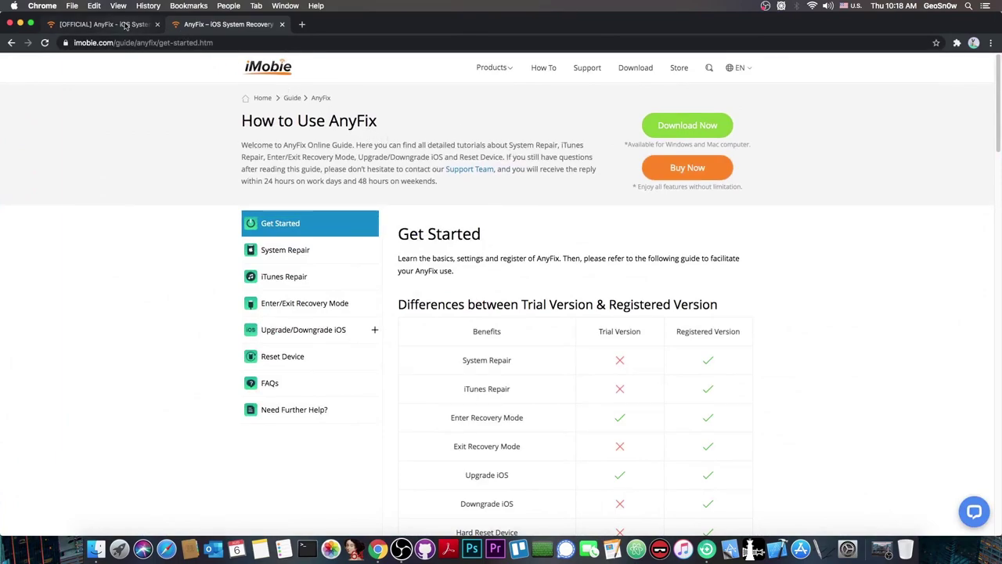
scroll(559, 280, "down", 3)
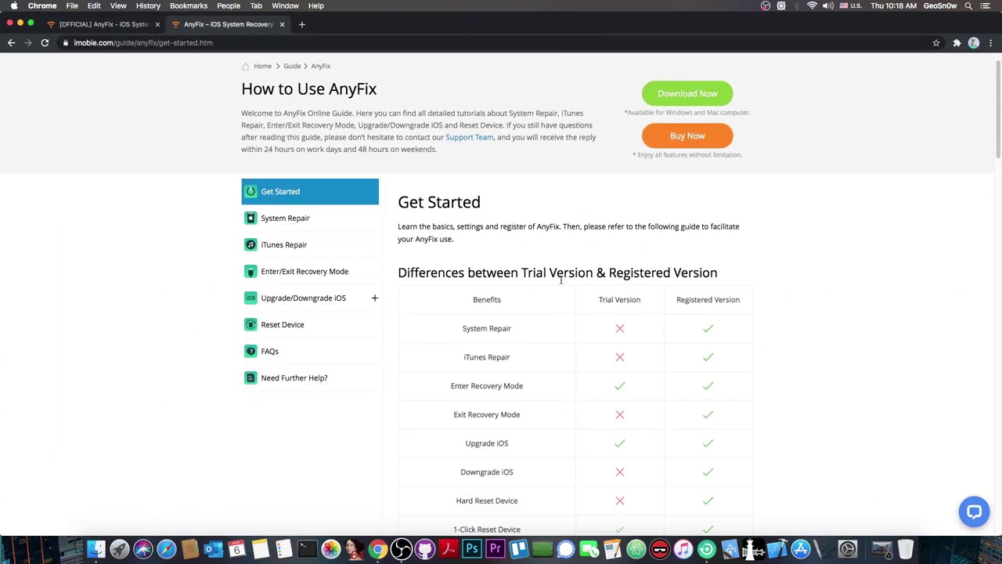
scroll(561, 282, "down", 1)
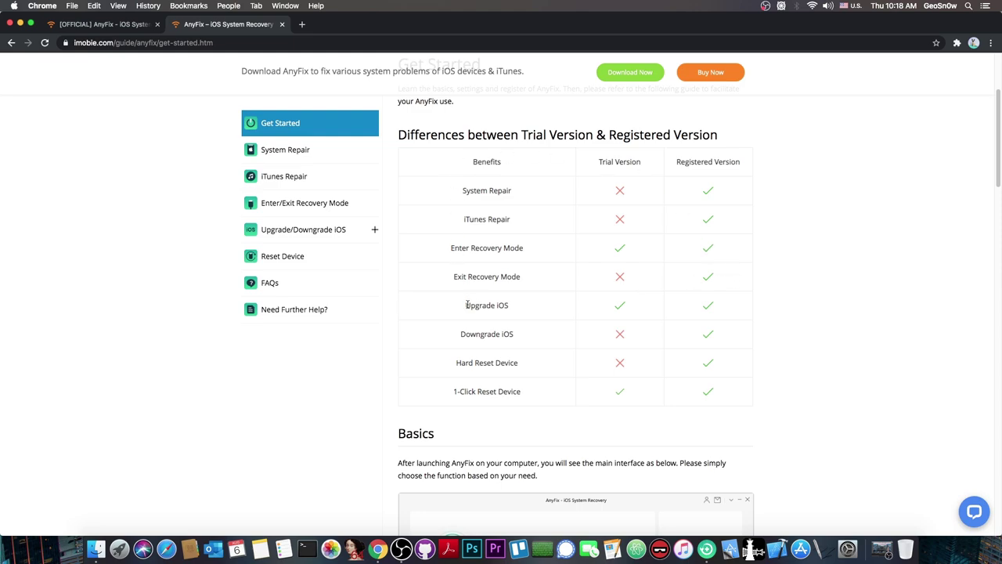
scroll(468, 304, "down", 10)
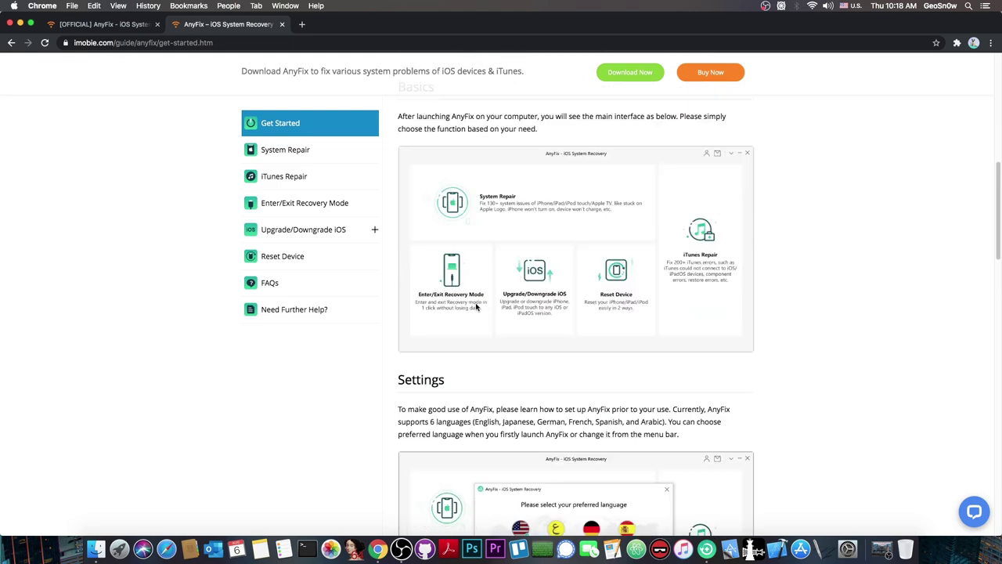
scroll(483, 299, "down", 10)
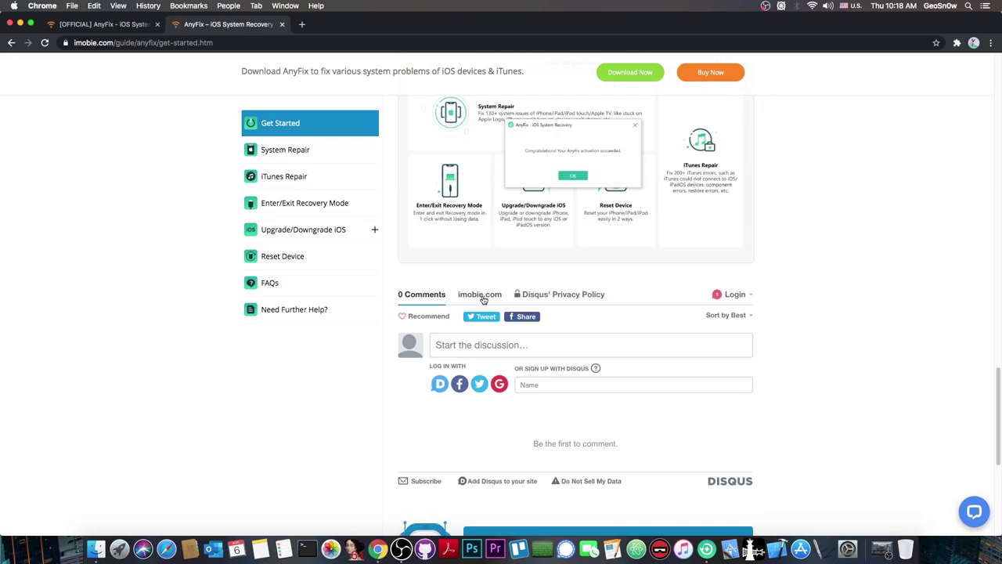
scroll(469, 290, "up", 12)
scroll(469, 284, "up", 8)
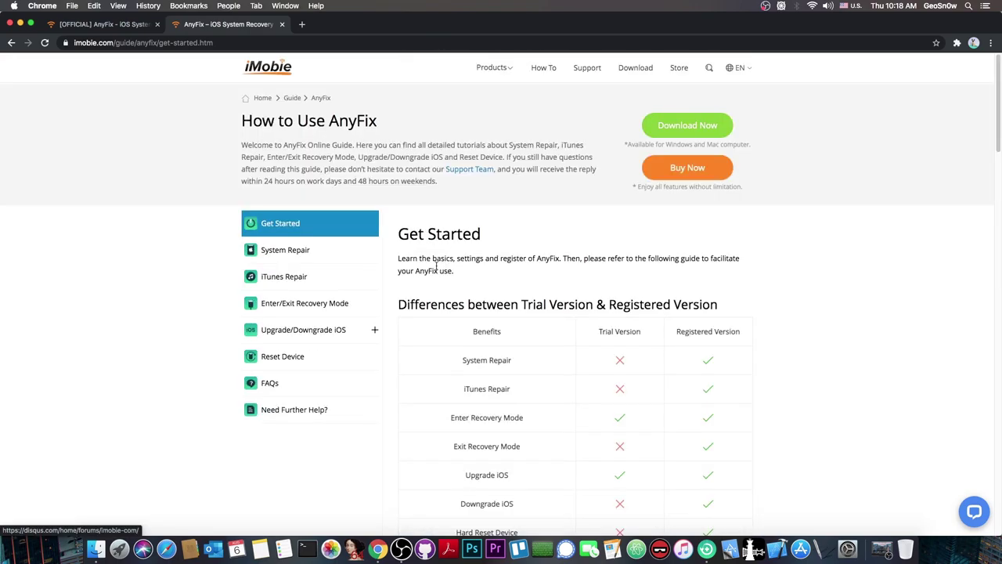
Step: Open the guide's System Repair page and read down through repair modes and firmware download to Repair Completed
left_click(308, 256)
scroll(611, 228, "down", 10)
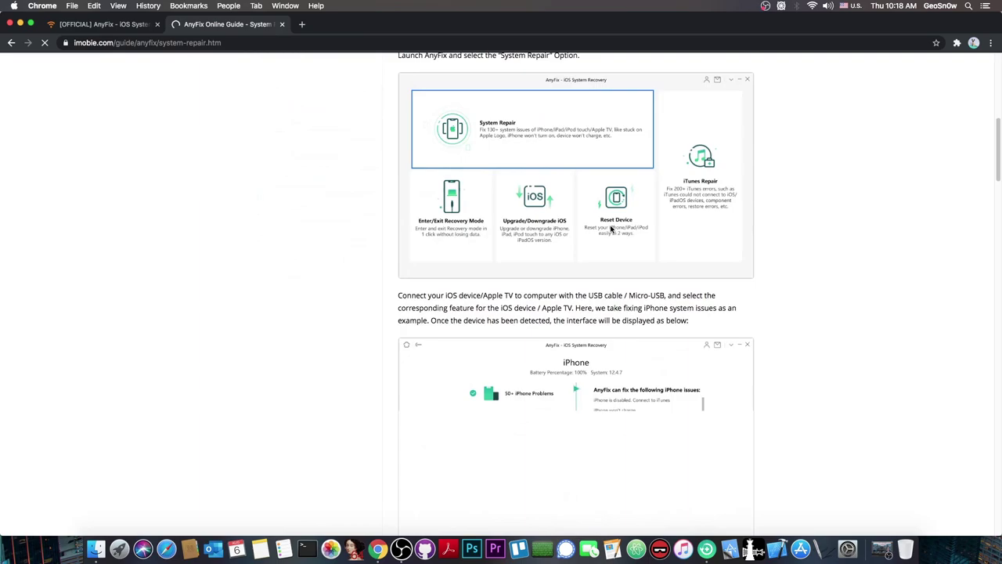
scroll(611, 228, "down", 5)
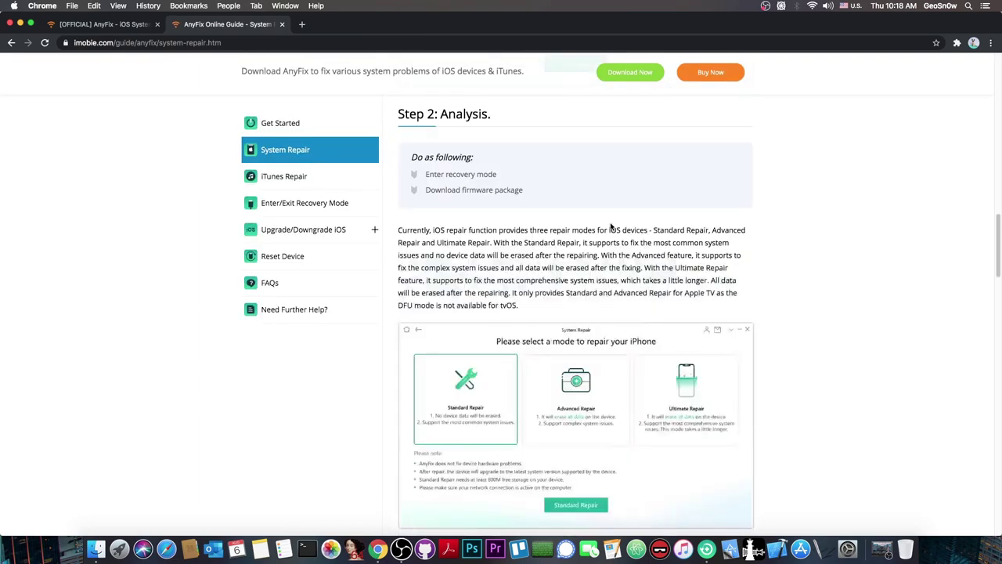
scroll(611, 227, "down", 6)
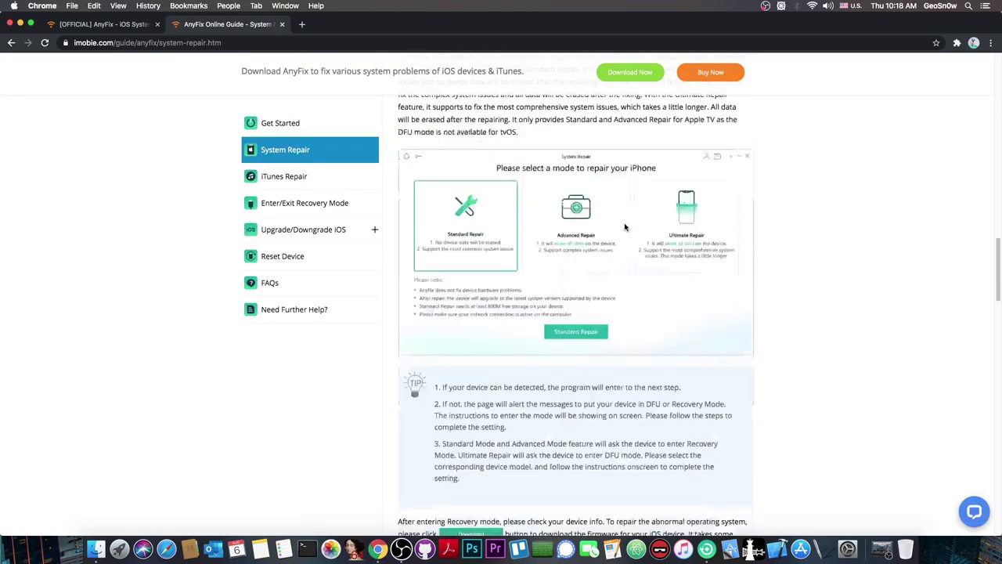
scroll(631, 224, "down", 3)
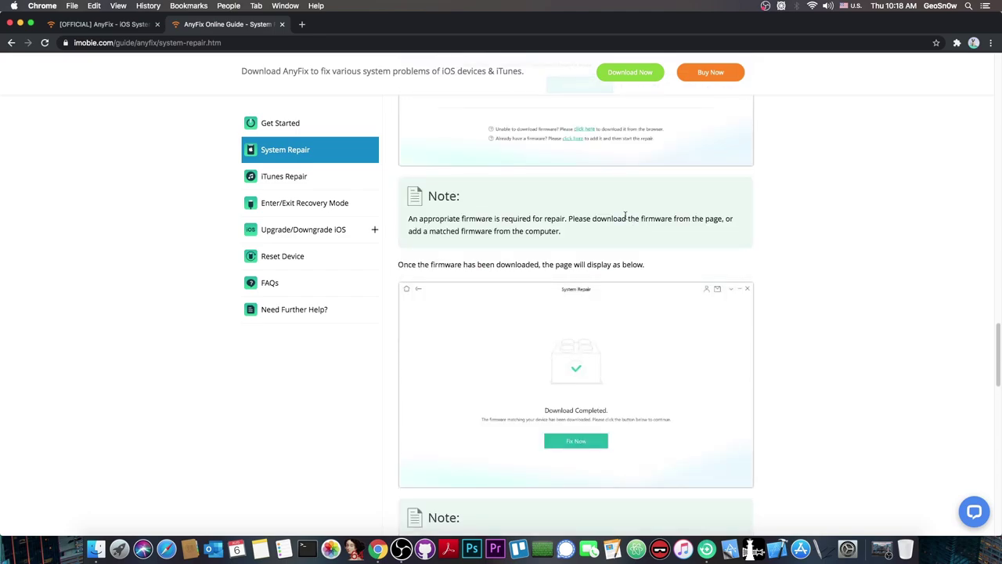
scroll(626, 222, "down", 5)
scroll(611, 220, "up", 15)
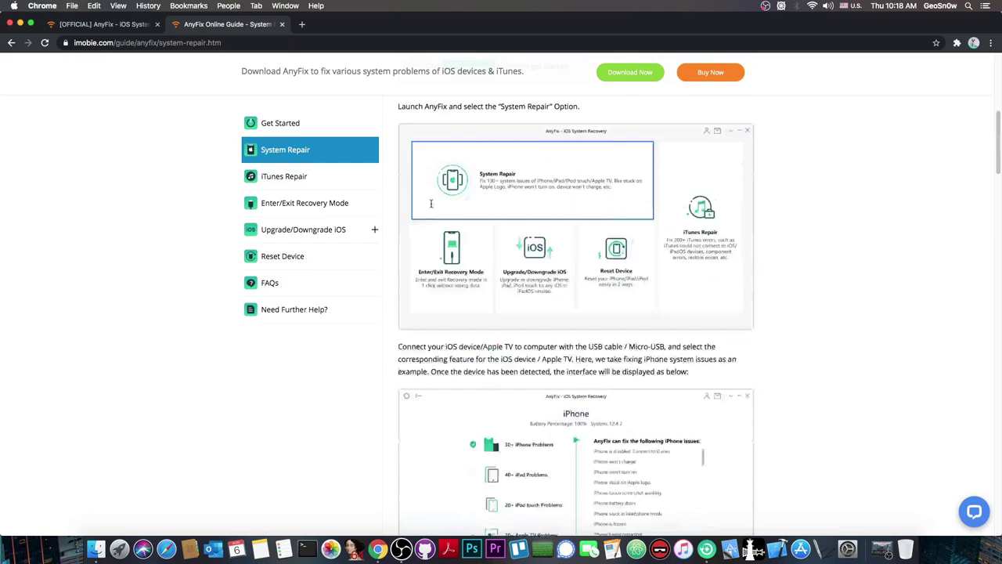
scroll(430, 204, "up", 5)
scroll(525, 216, "down", 15)
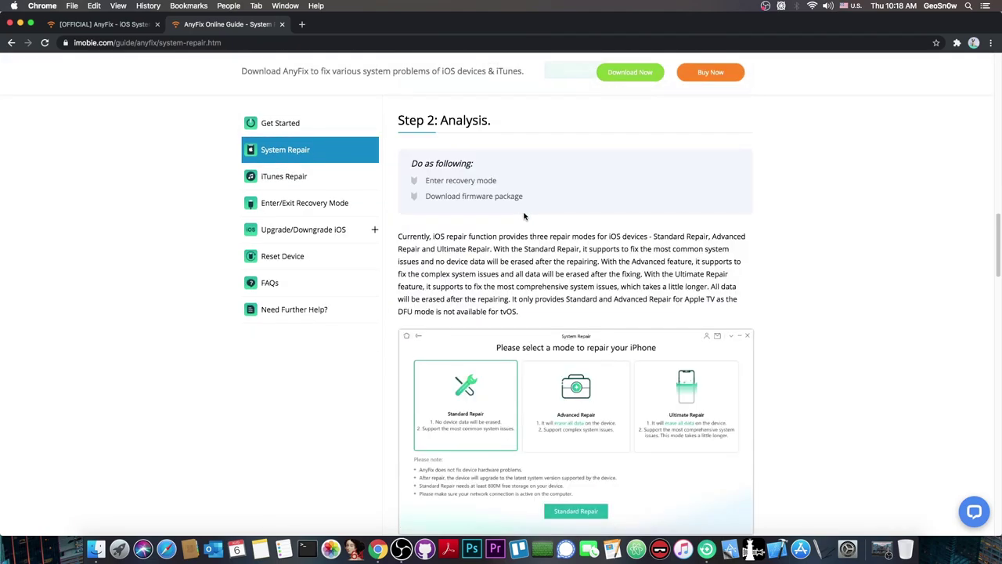
scroll(525, 216, "down", 15)
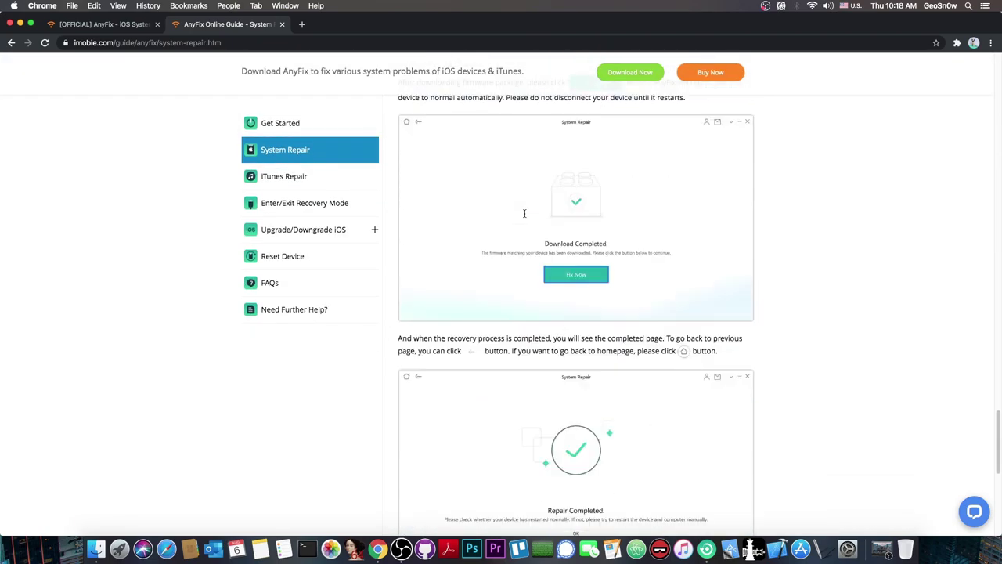
scroll(525, 213, "down", 5)
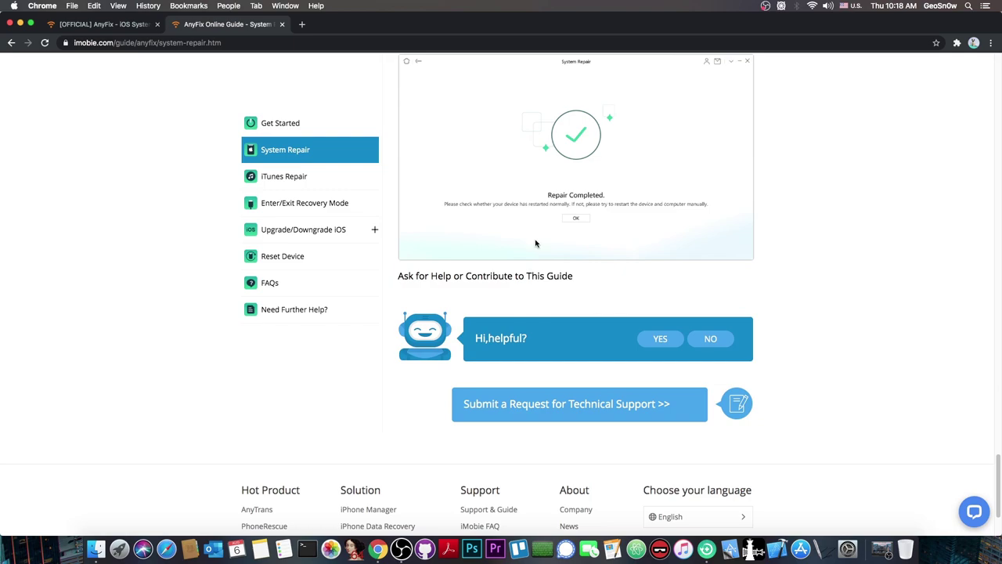
Step: Look over the technical support ticket form, close it, minimize Chrome and quit AnyFix
left_click(505, 407)
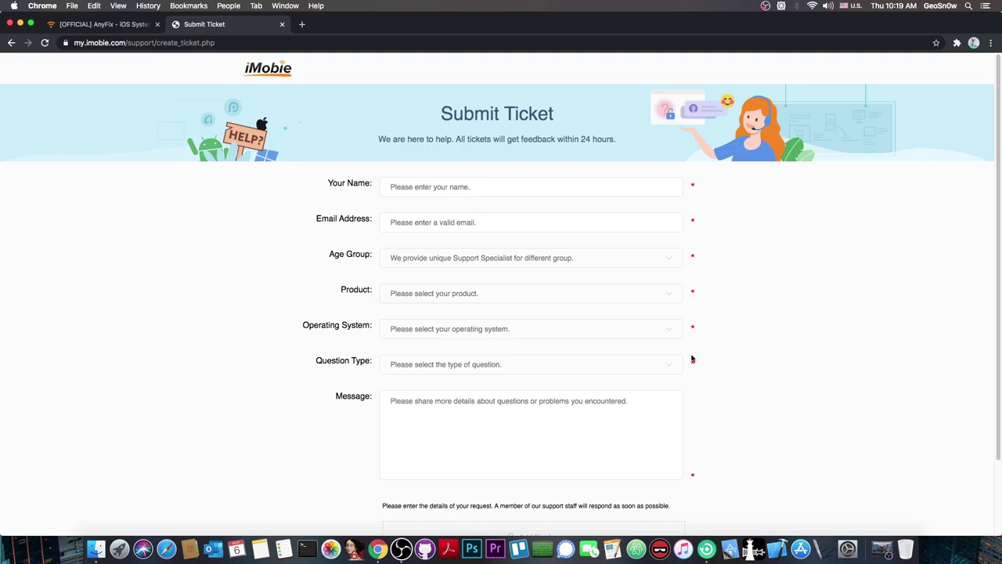
scroll(691, 358, "down", 2)
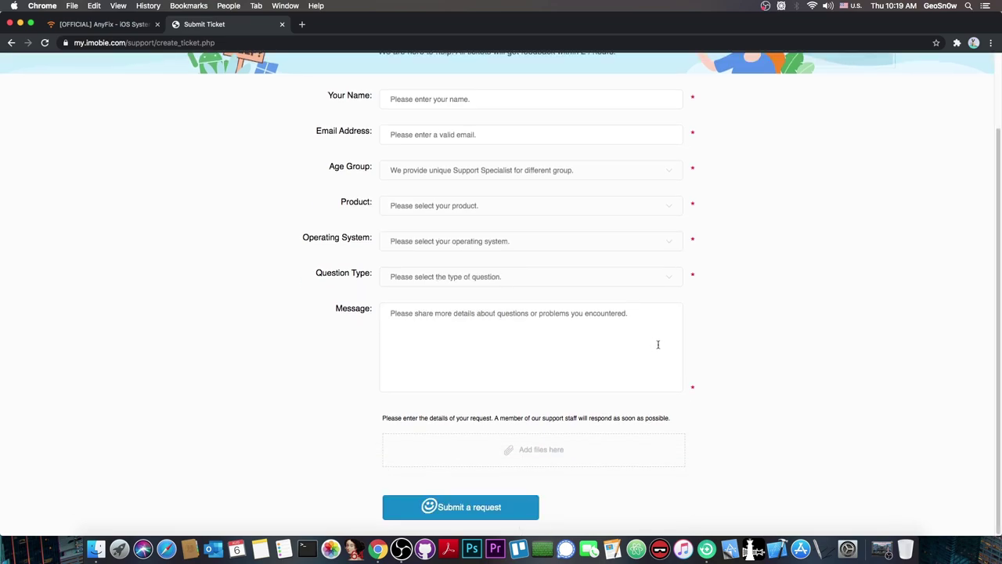
left_click(282, 25)
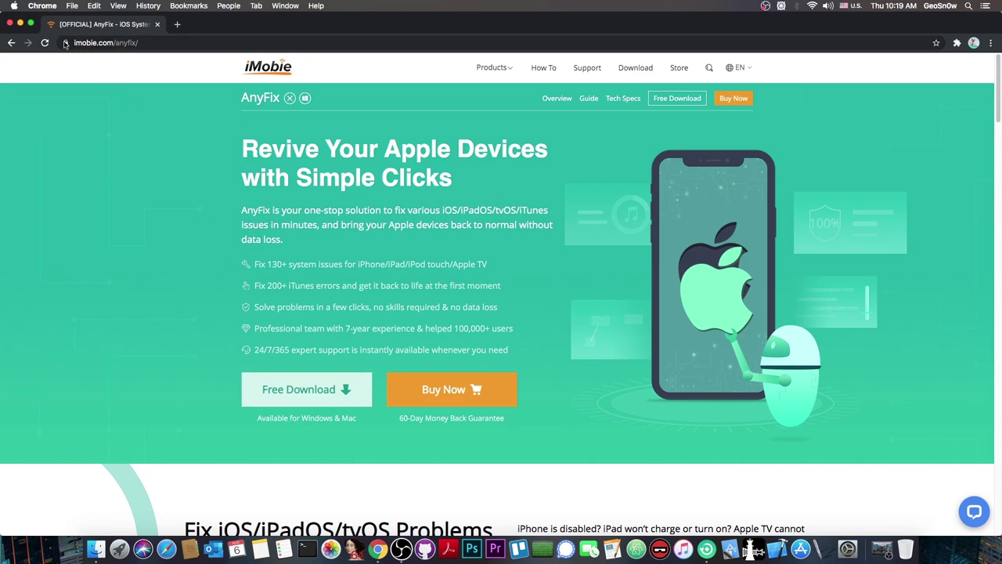
left_click(20, 24)
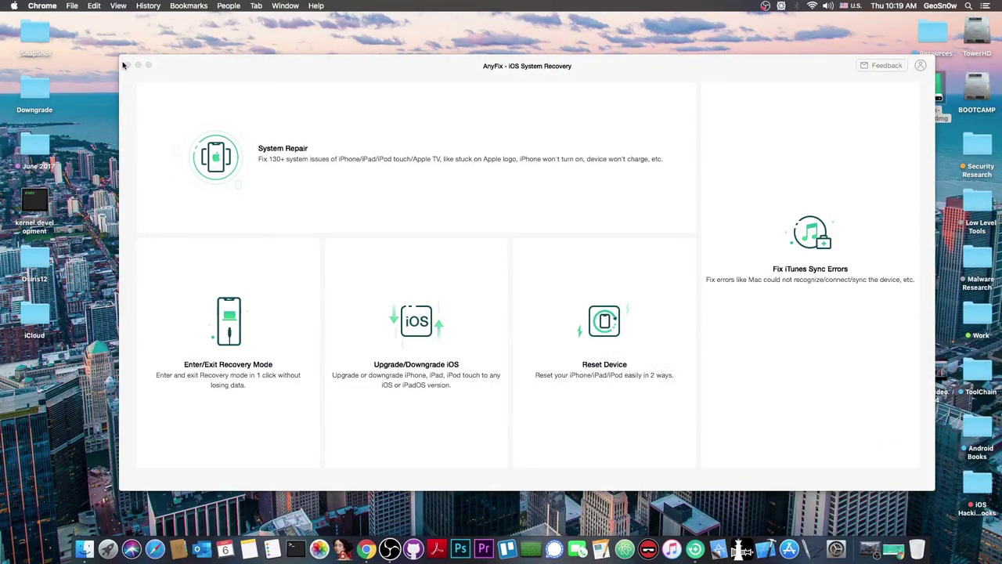
left_click(128, 66)
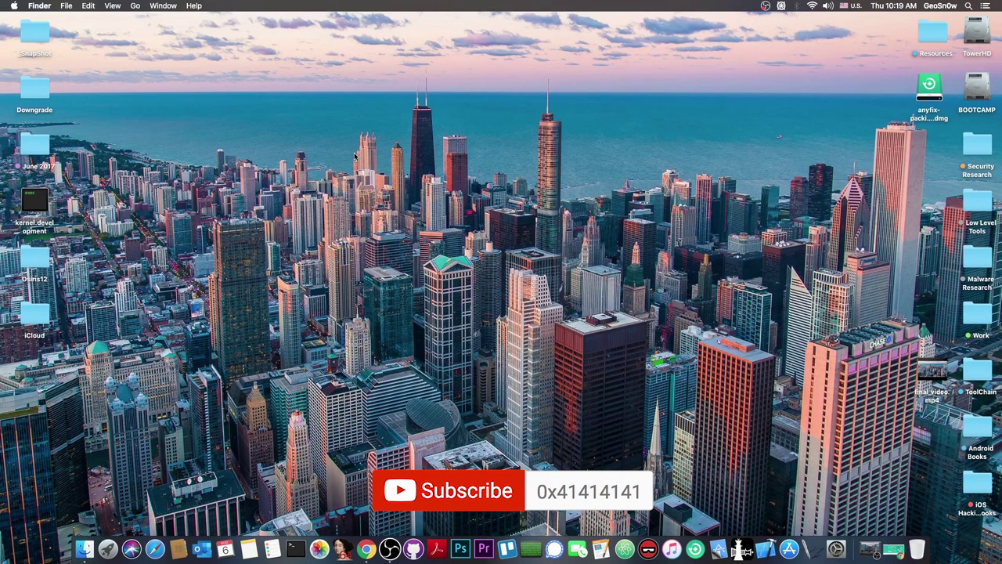